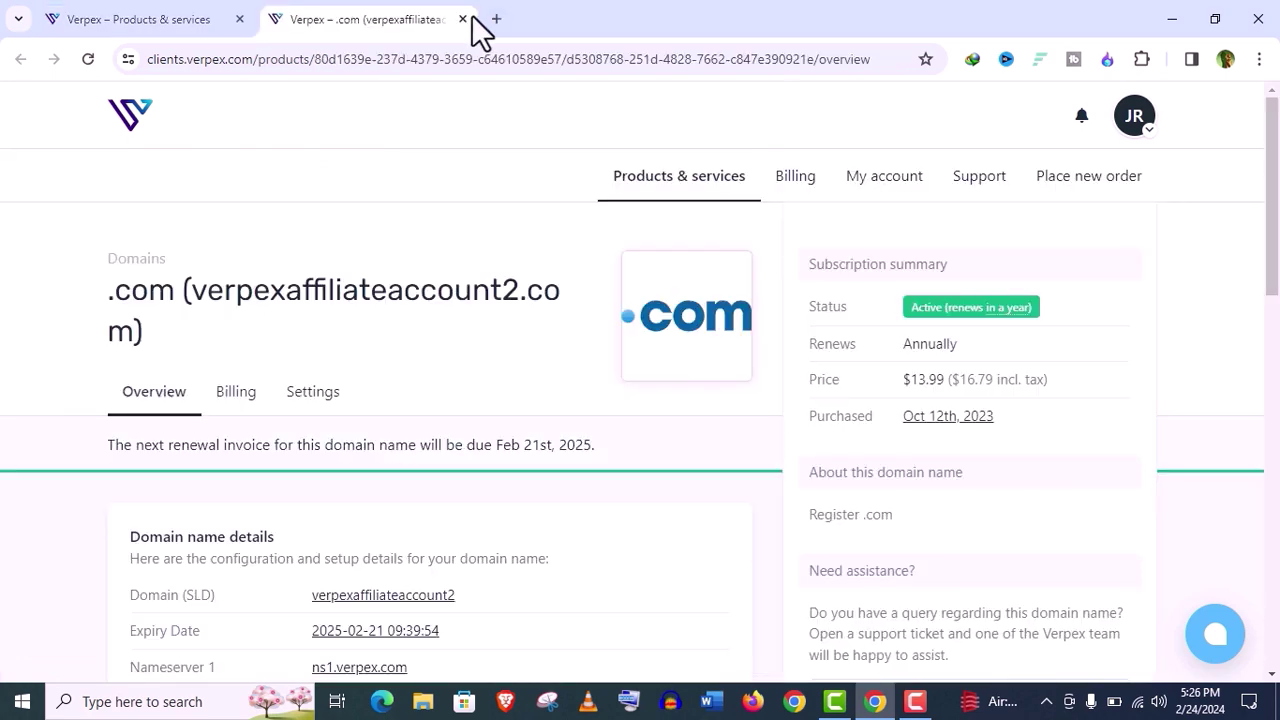
- Close the .com domain overview tab and scroll down the cPanel Tools page toward Softaculous
click(467, 19)
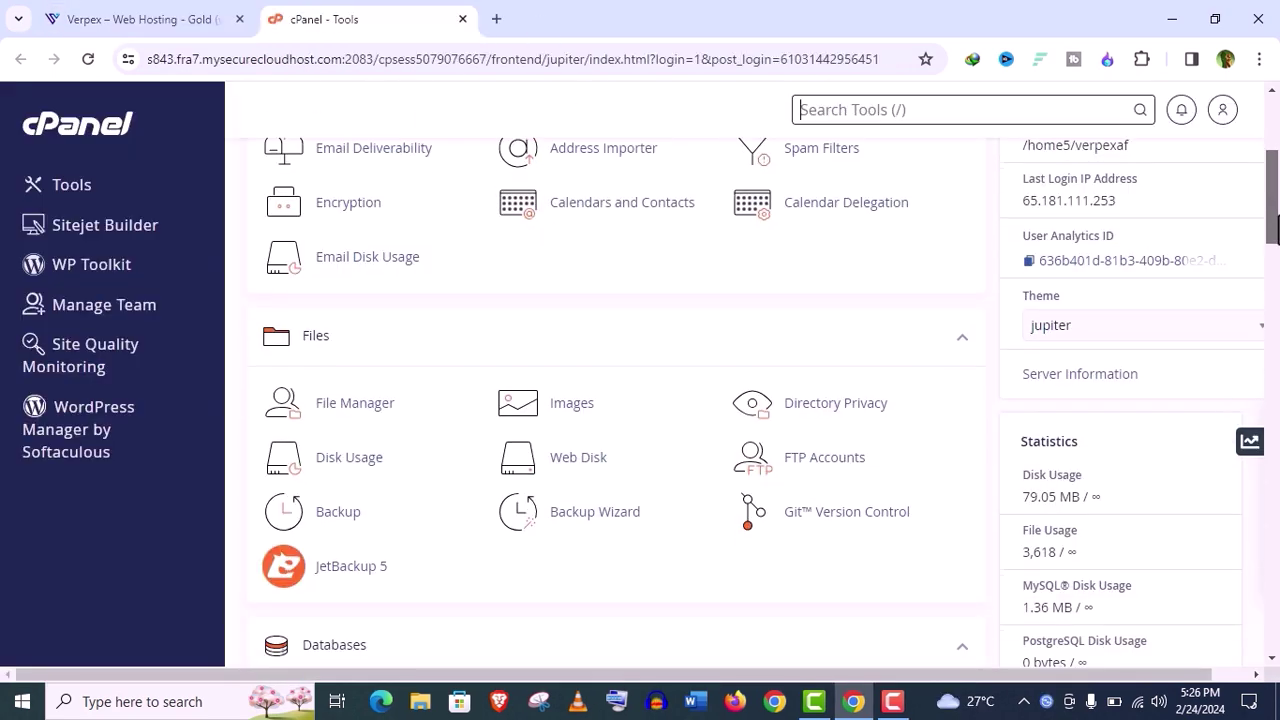
scroll(616, 400, down, 15)
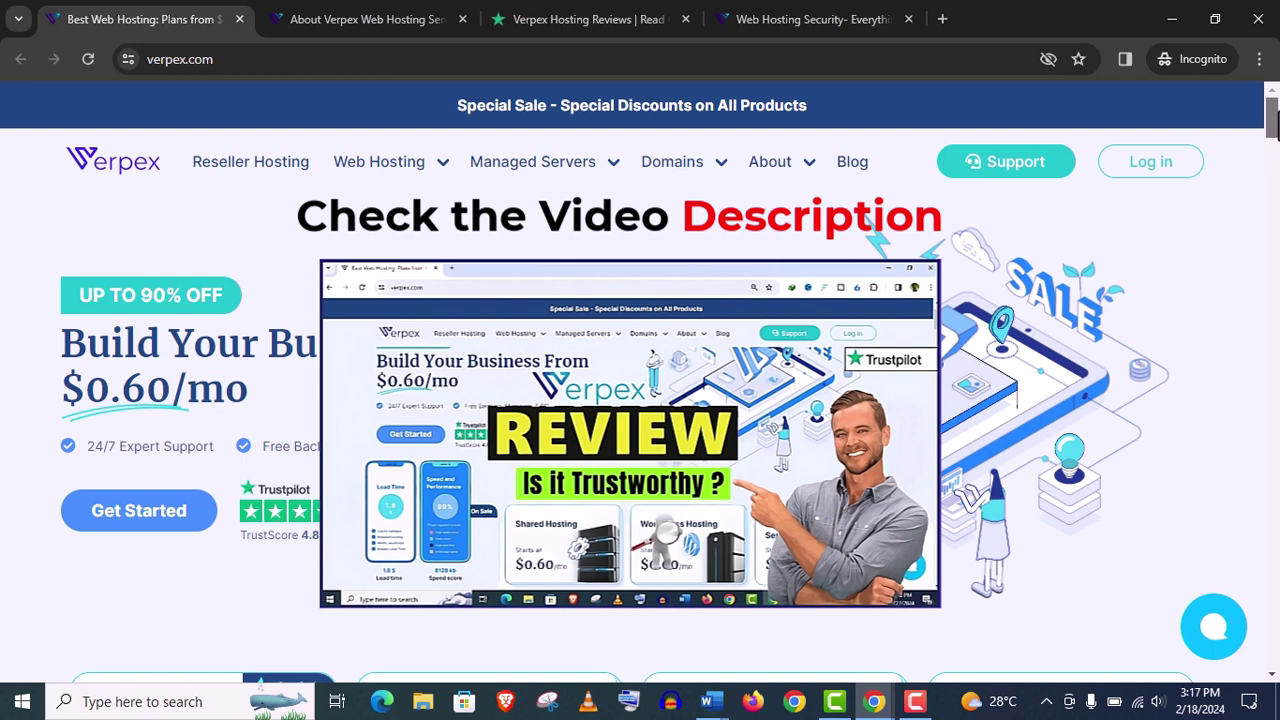
- Bring the Verpex plan cards into view: Web Hosting $0.60/mo, Reseller $1.80/mo, Dedicated $23.40/mo
scroll(640, 390, down, 1)
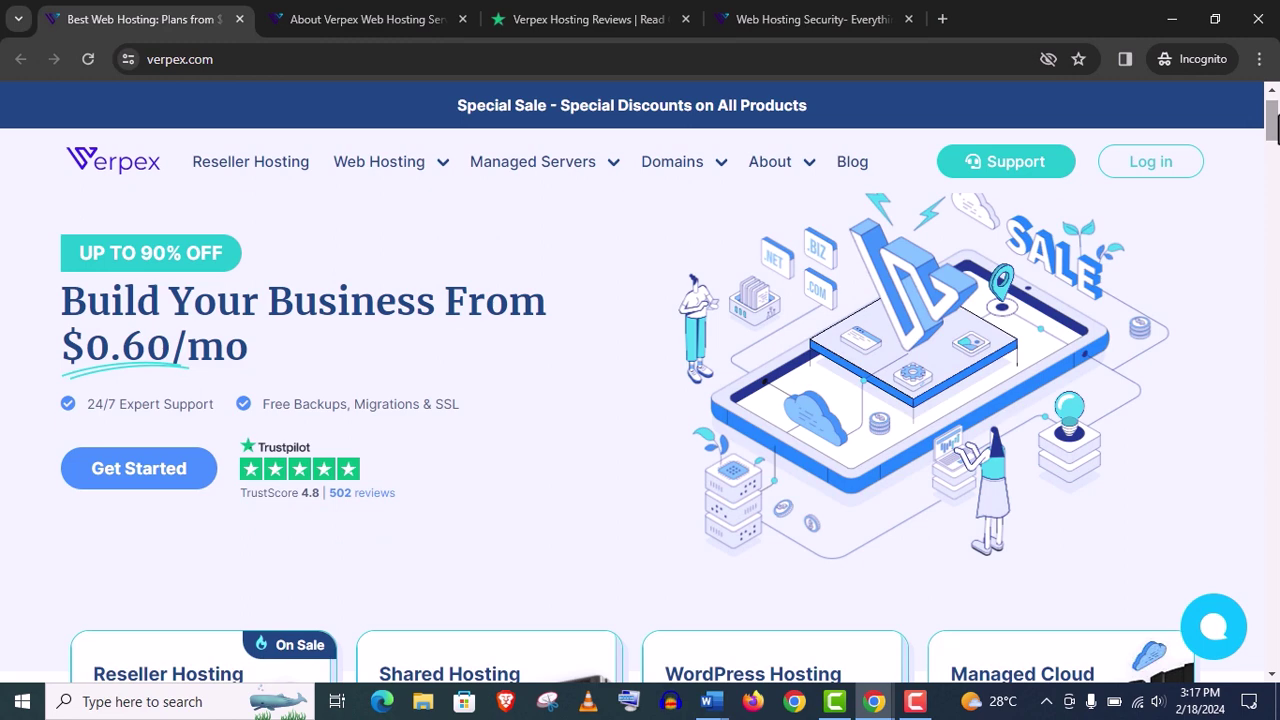
drag(1276, 128, 1277, 185)
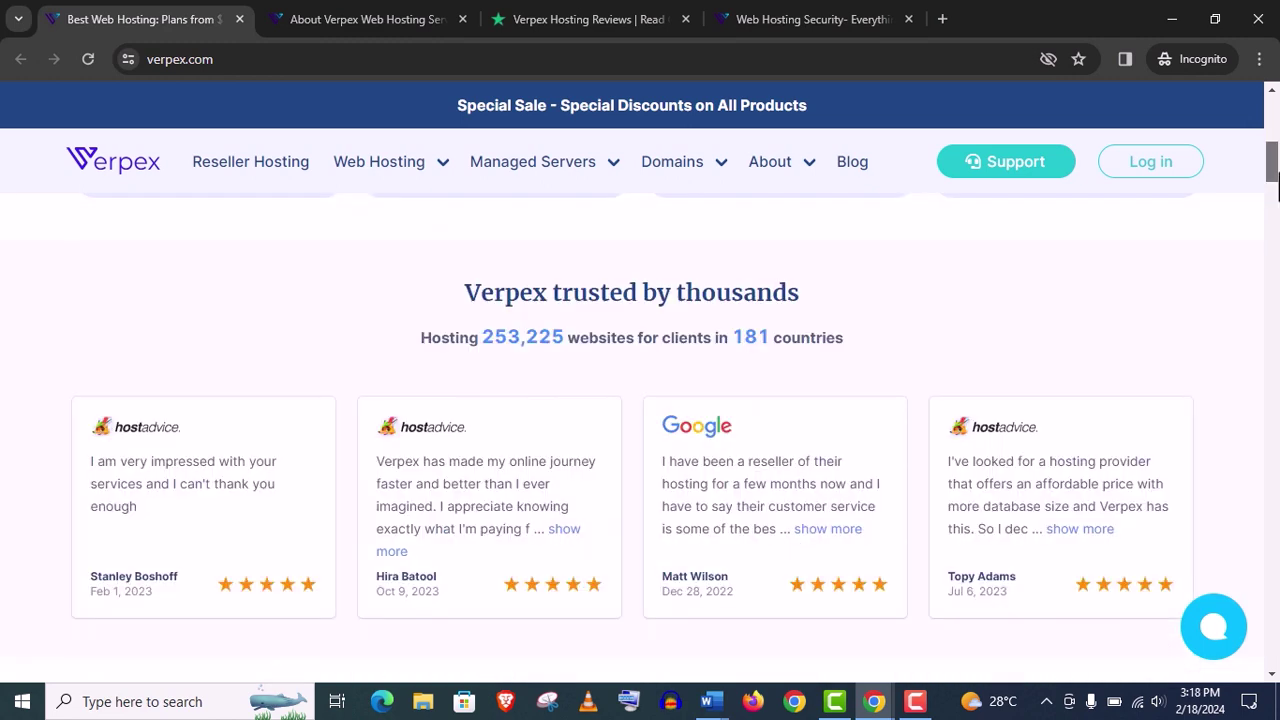
scroll(1277, 185, down, 1)
key(ctrl+Tab)
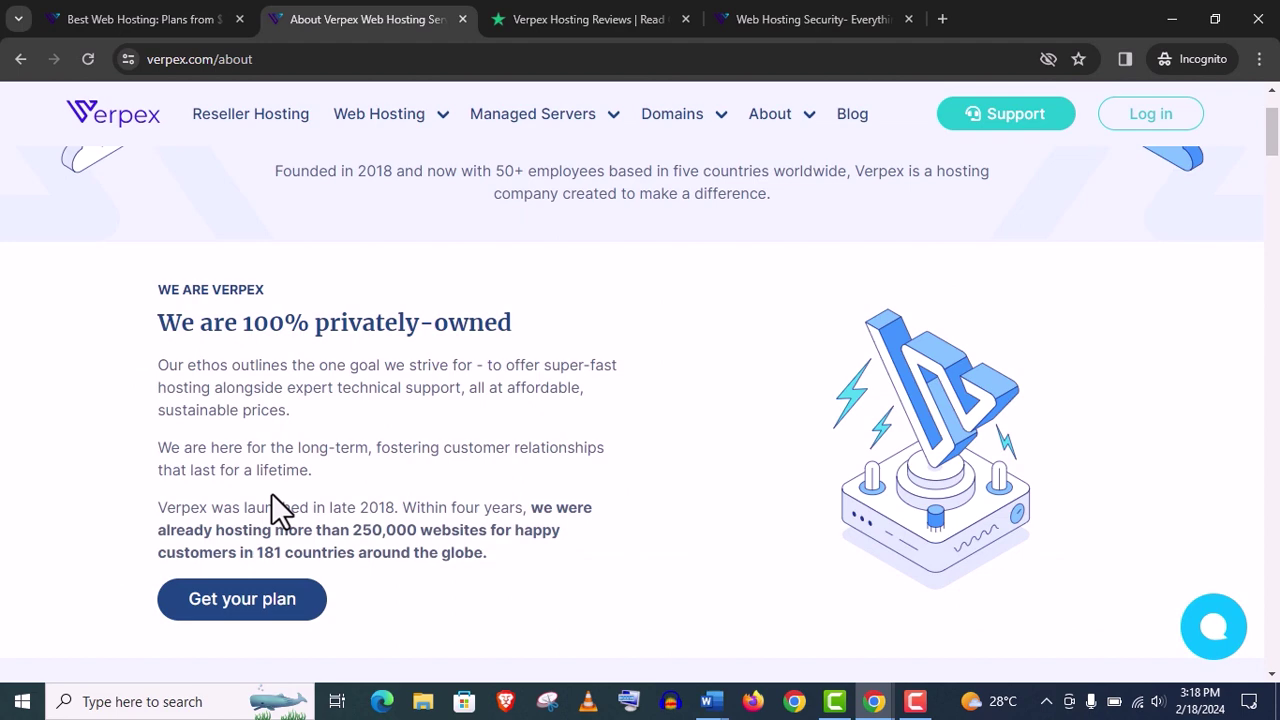
key(ctrl+shift+Tab)
mouse_move(518, 170)
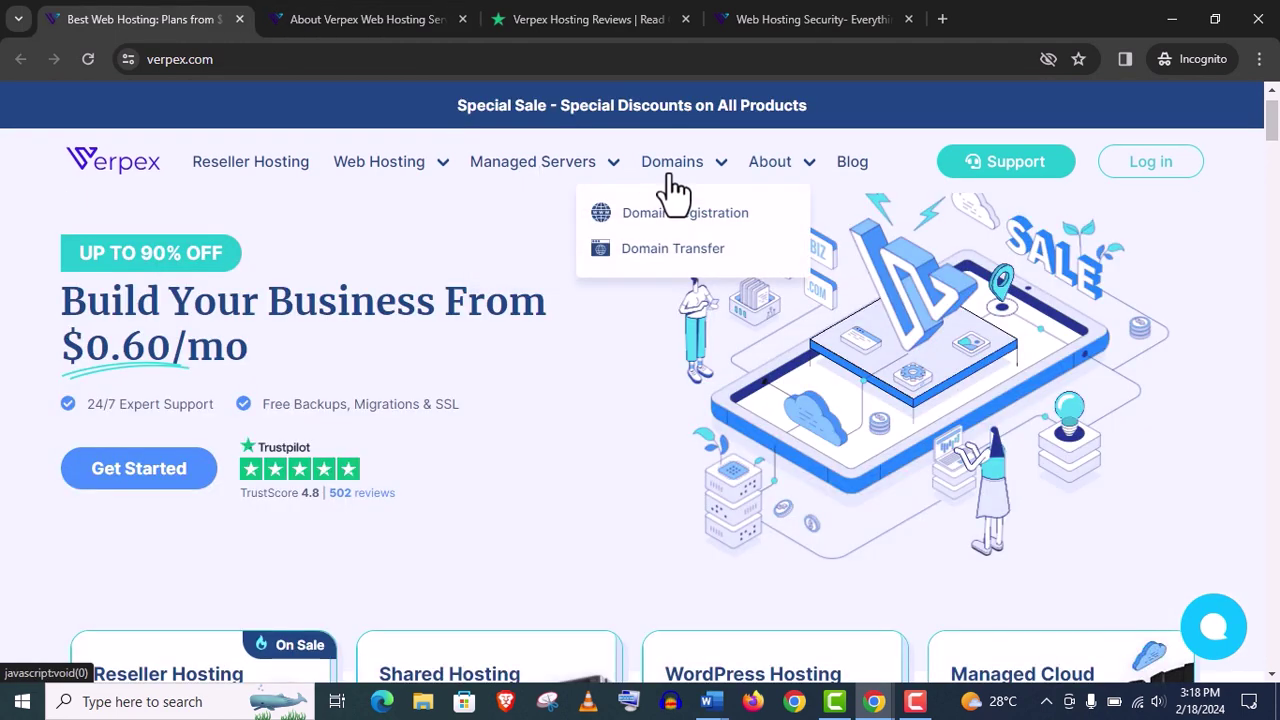
mouse_move(355, 178)
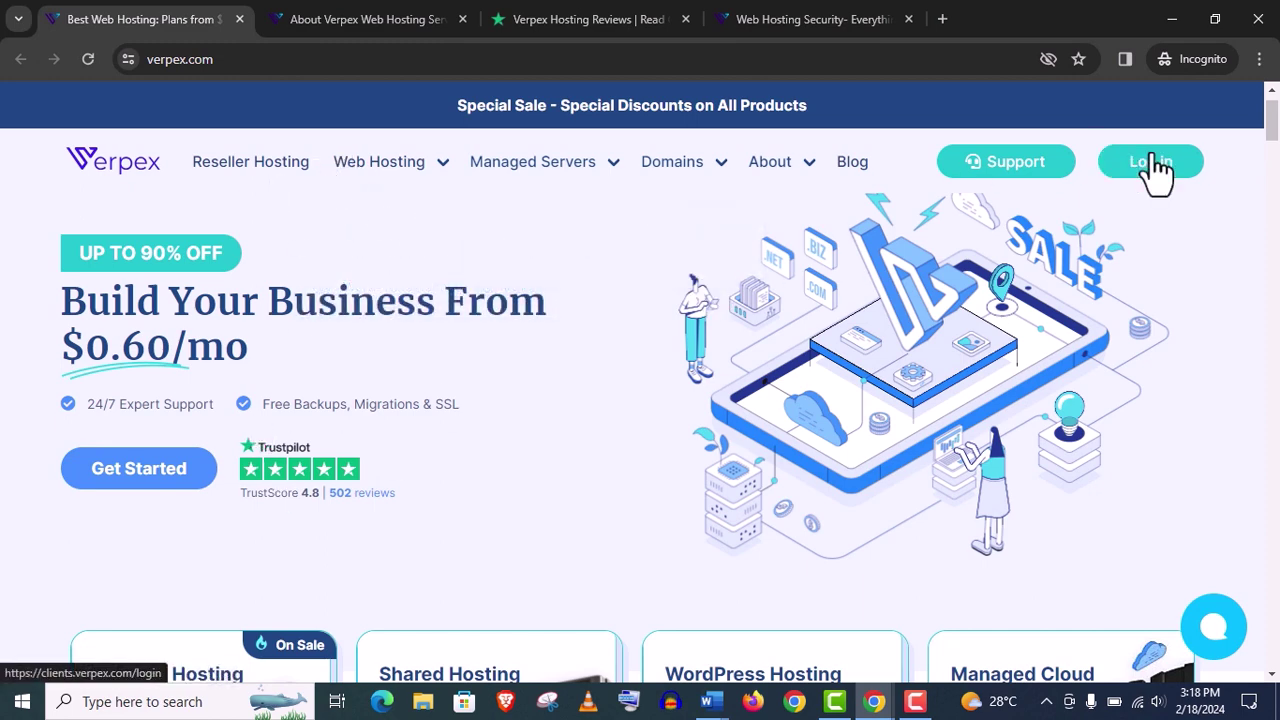
drag(1276, 137, 1276, 212)
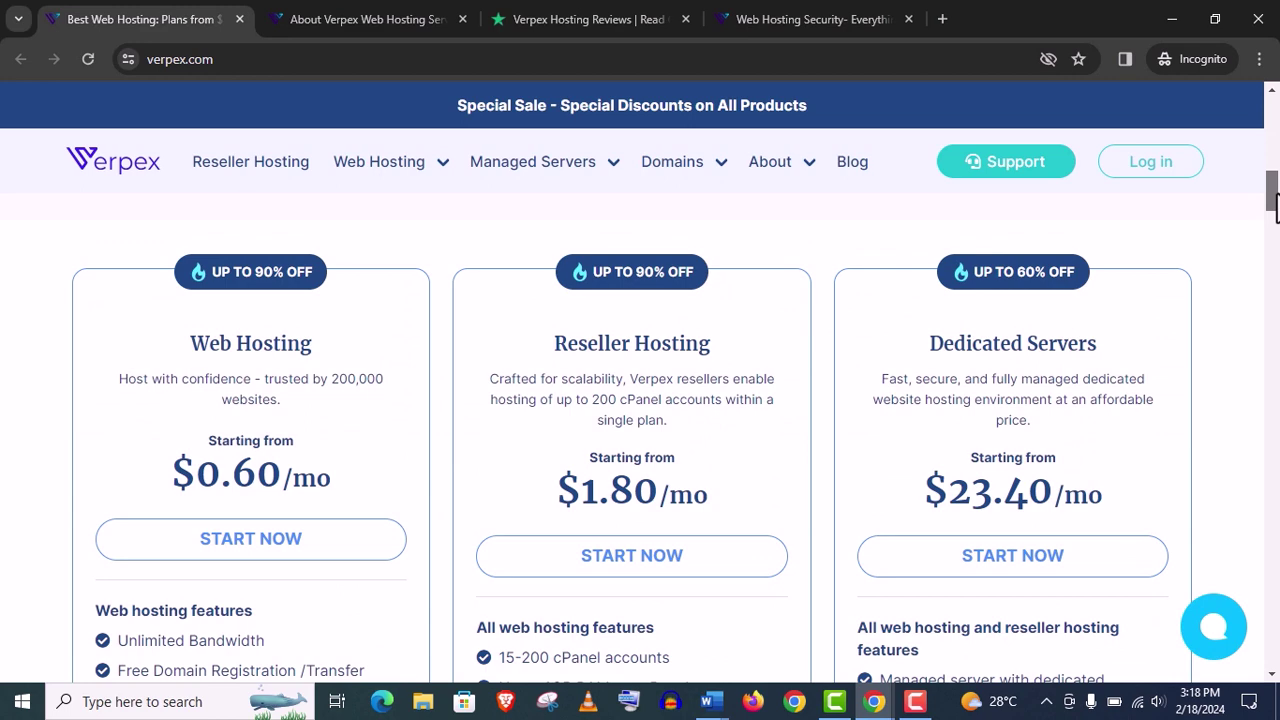
- Close the About Verpex tab and scroll through Verpex's 4.8-rated Trustpilot customer reviews
middle_click(366, 12)
scroll(1049, 213, down, 2)
click(334, 13)
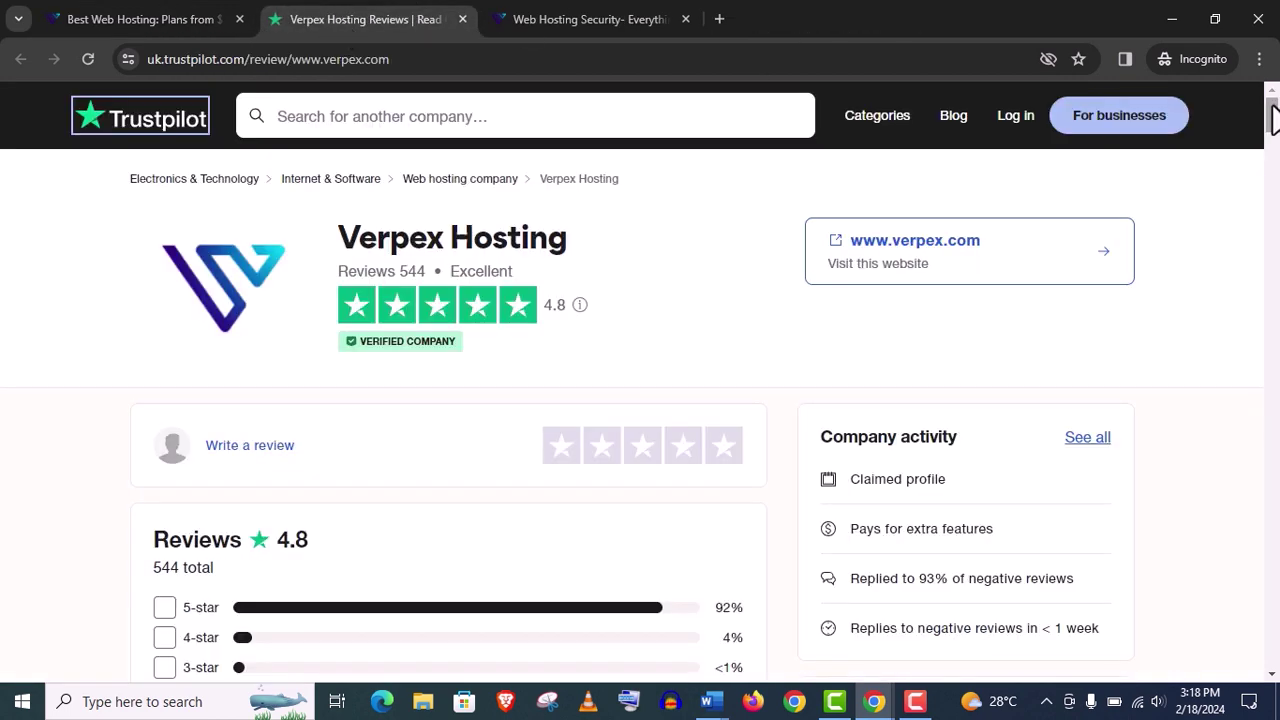
scroll(1275, 118, down, 5)
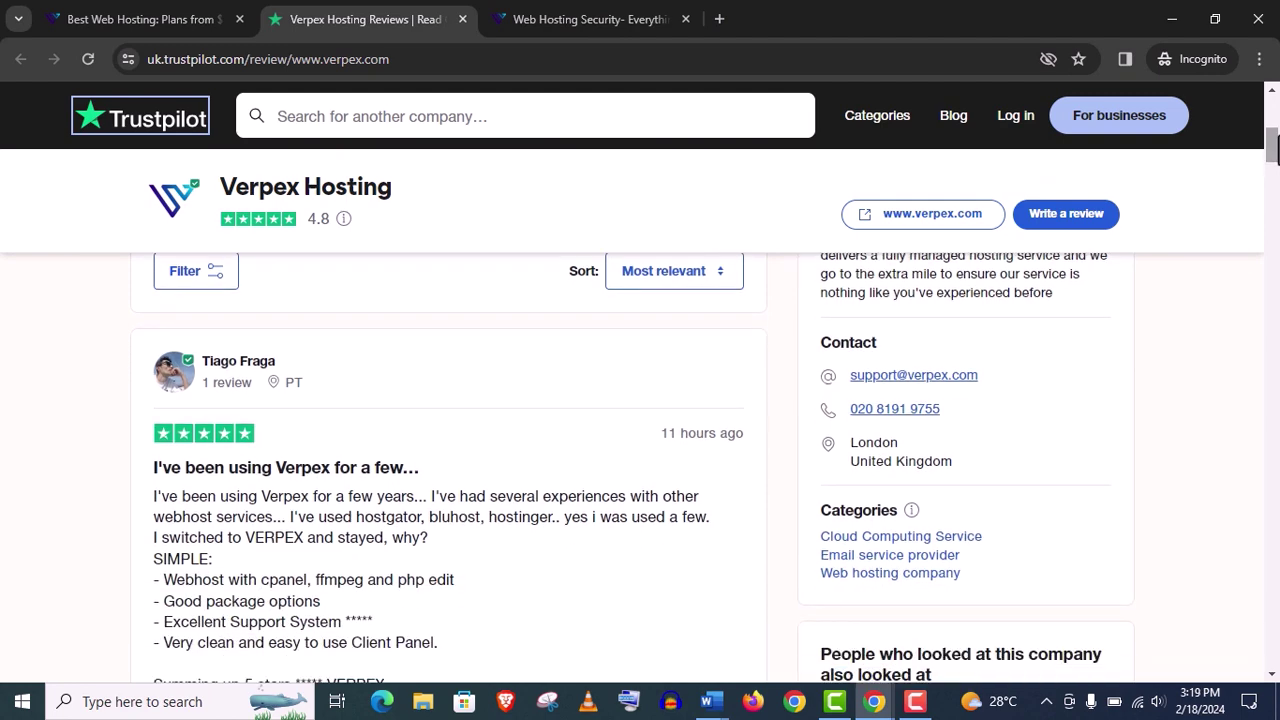
mouse_move(519, 265)
mouse_down()
mouse_move(410, 240)
mouse_move(408, 270)
mouse_up()
drag(360, 216, 428, 194)
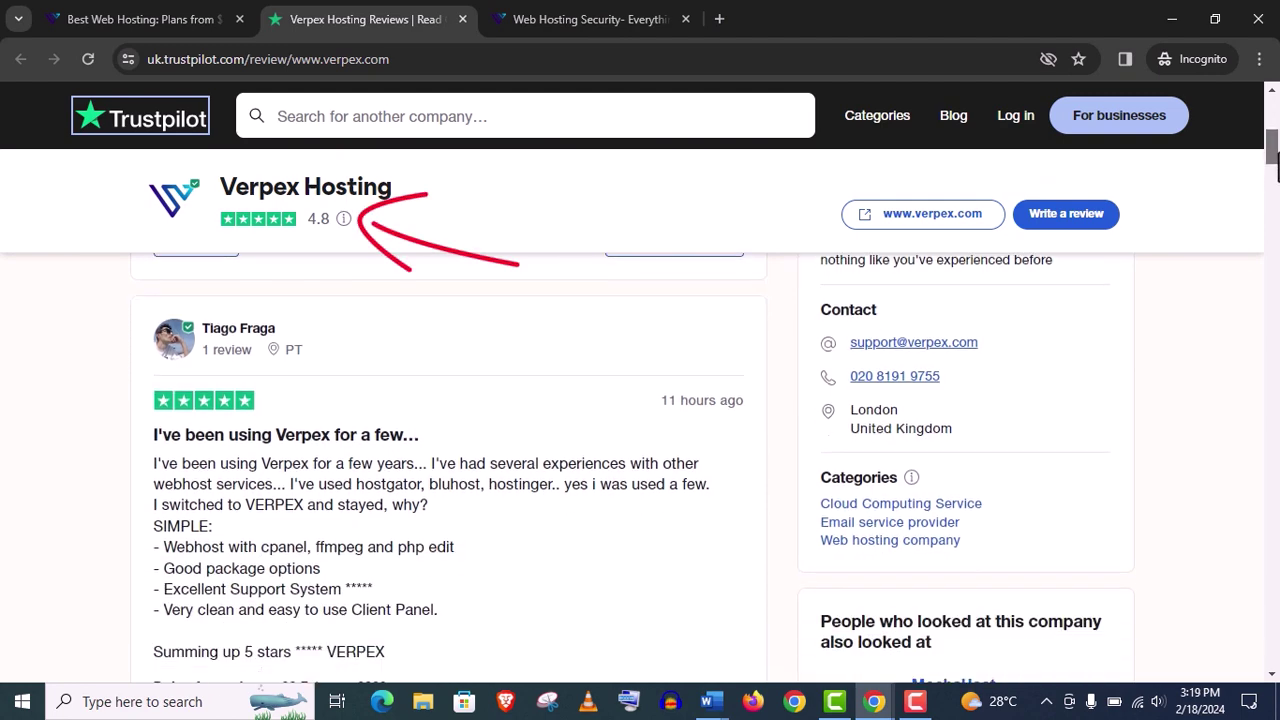
scroll(700, 400, down, 1)
drag(1276, 160, 1276, 270)
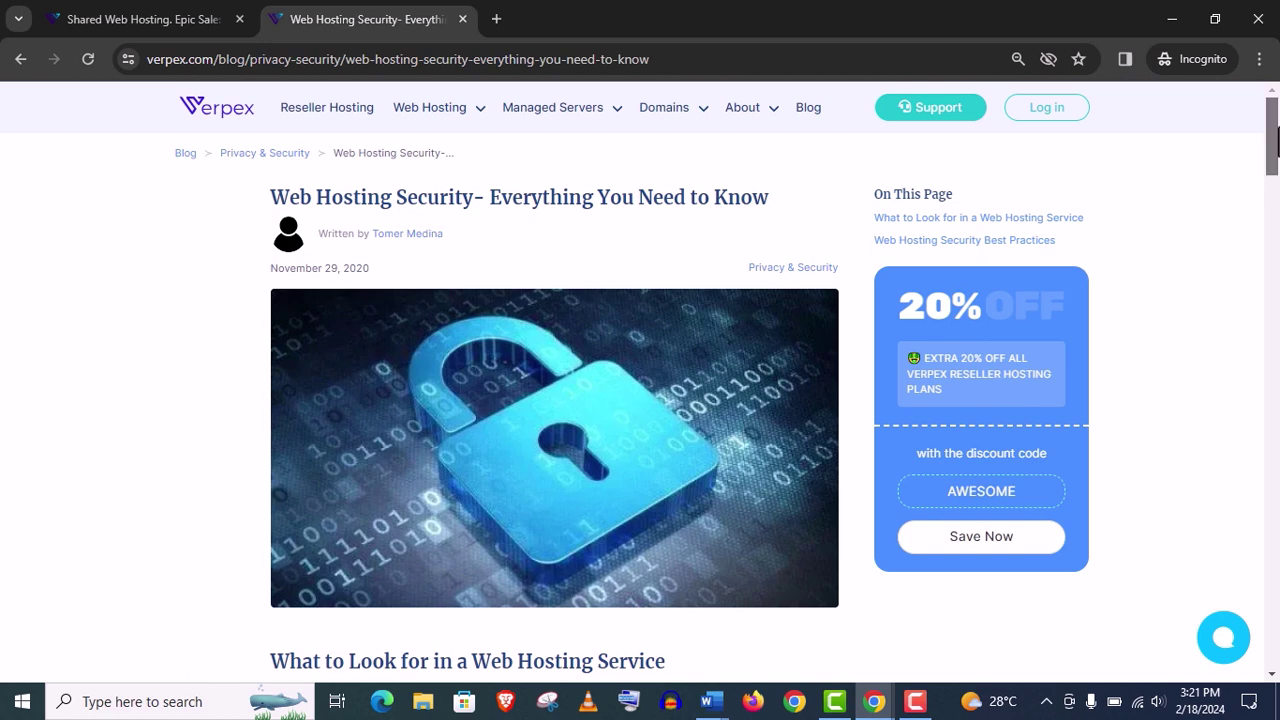
- Scroll through the 'Web Hosting Security- Everything You Need to Know' blog article
click(1277, 199)
drag(1277, 199, 1277, 225)
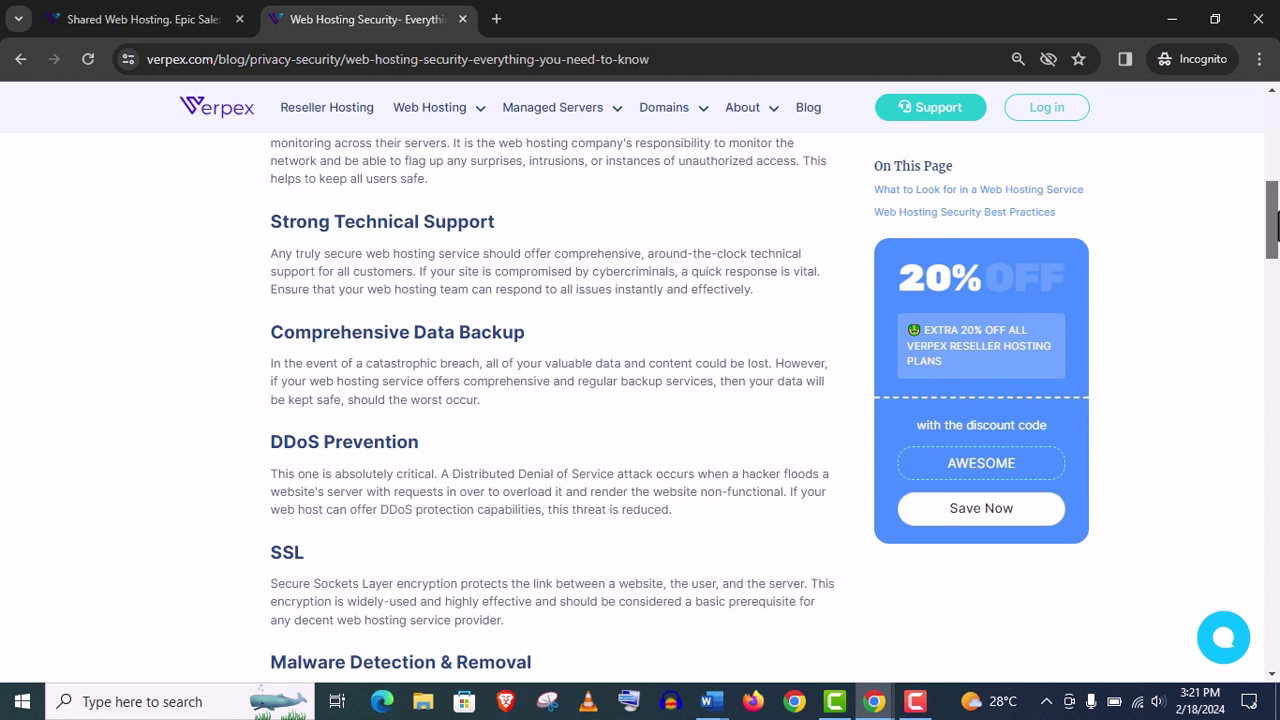
drag(1277, 225, 1277, 238)
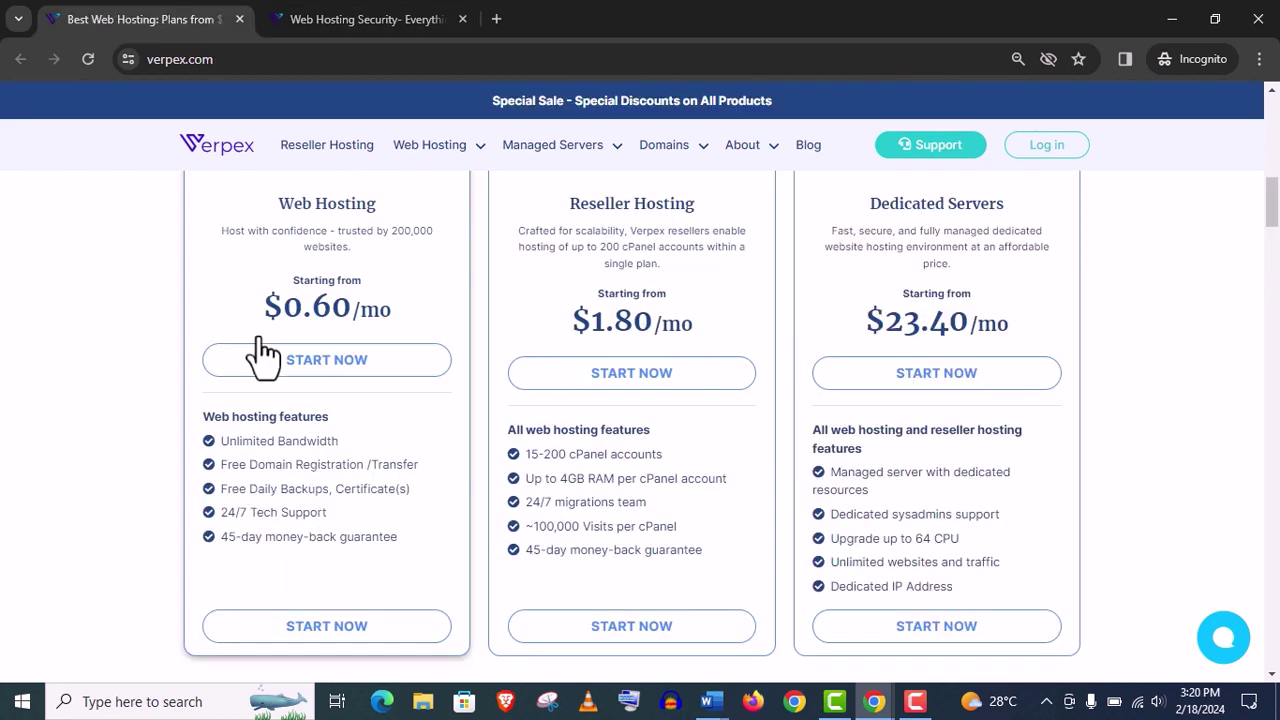
- Go to Cloud Web Hosting and review its features and $3.00, $5.00, $9.00 monthly plans
mouse_move(447, 165)
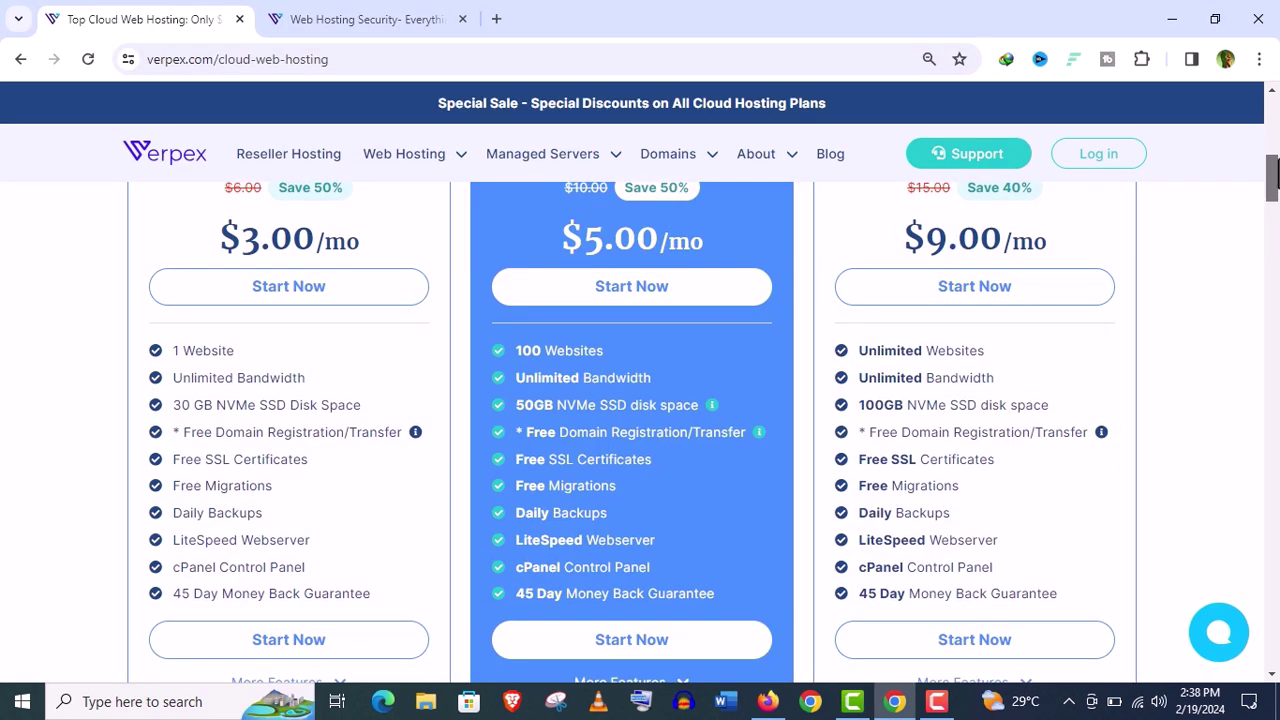
drag(1273, 175, 1276, 390)
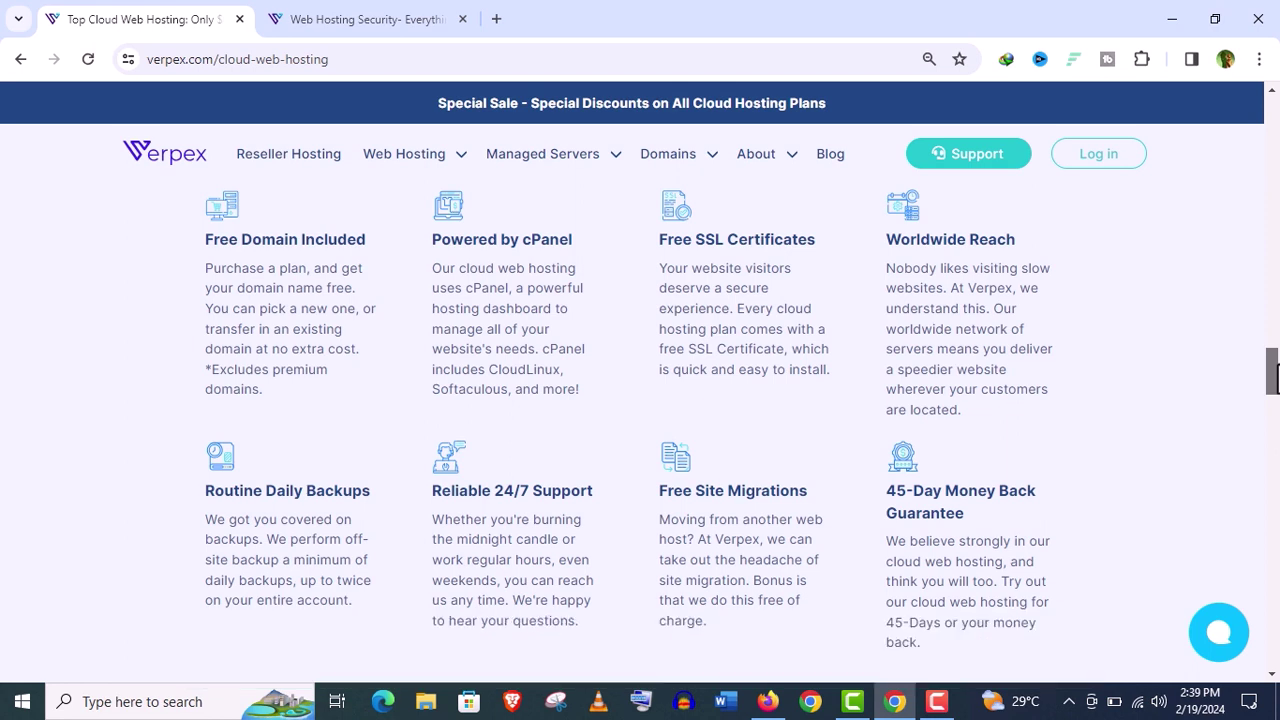
scroll(1132, 391, down, 1)
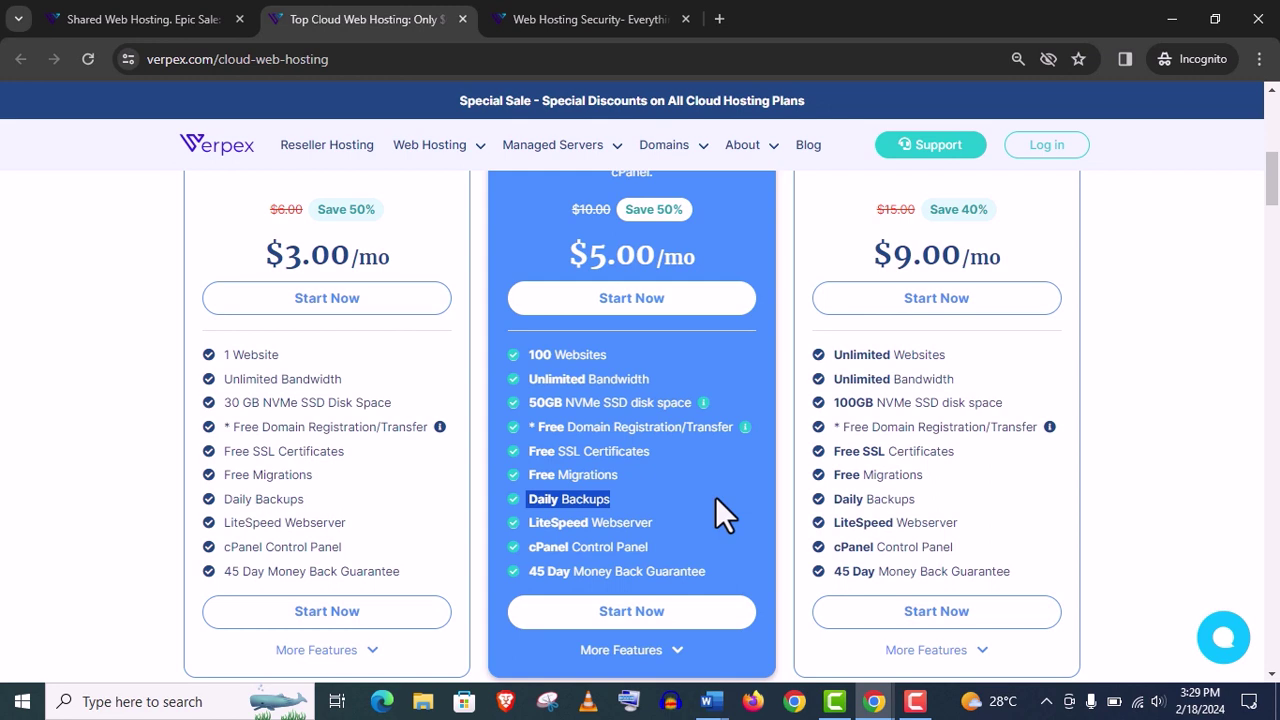
- Start an order for the $5.00 cloud plan with the London server location
click(612, 632)
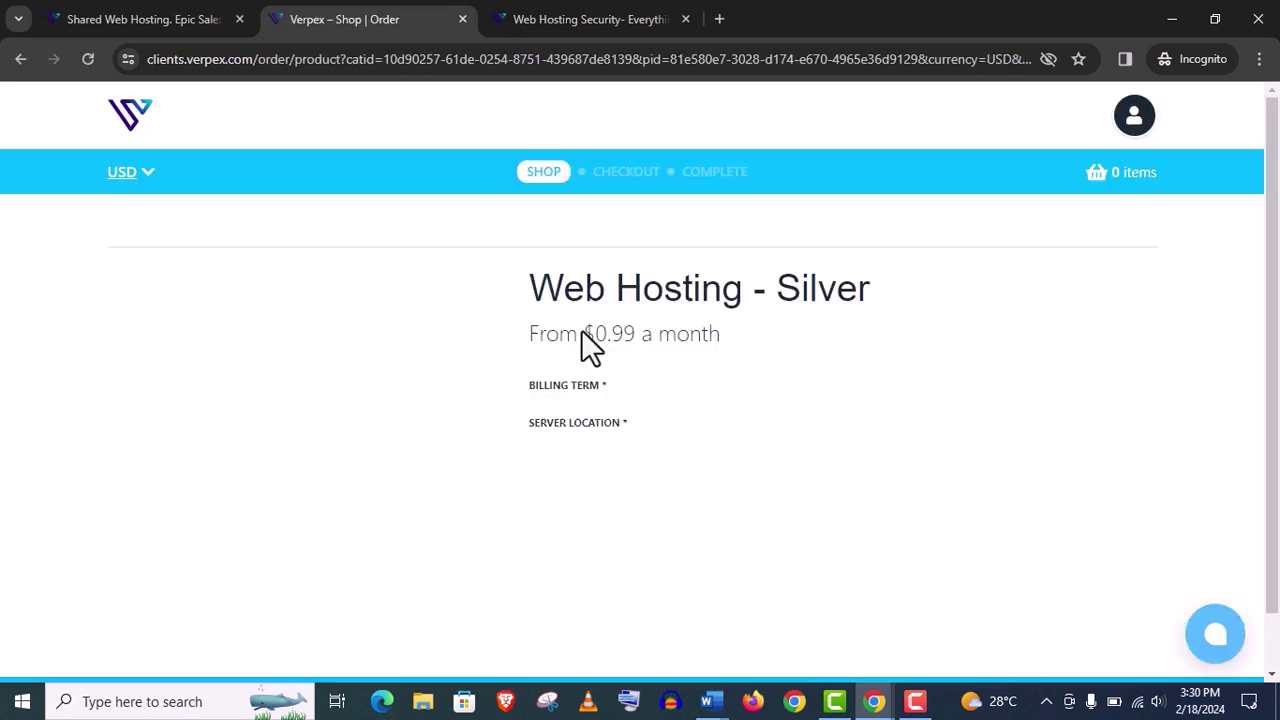
scroll(580, 380, down, 5)
scroll(553, 430, up, 2)
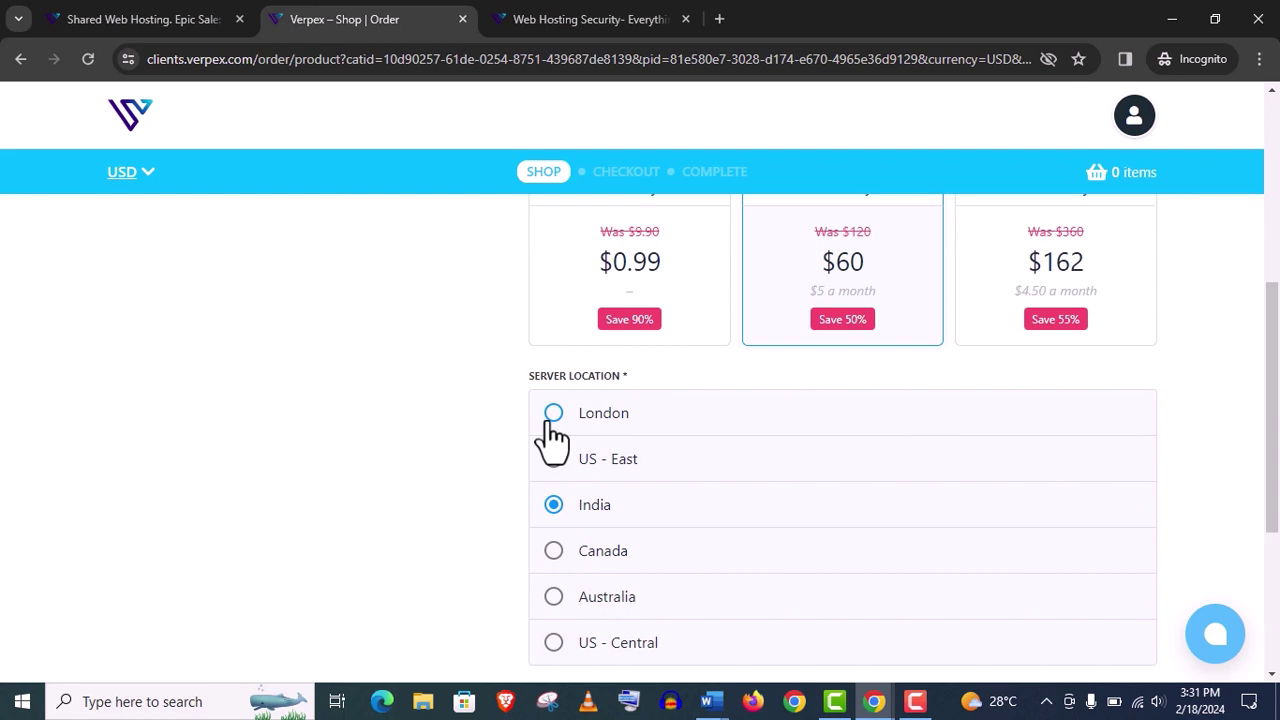
click(551, 420)
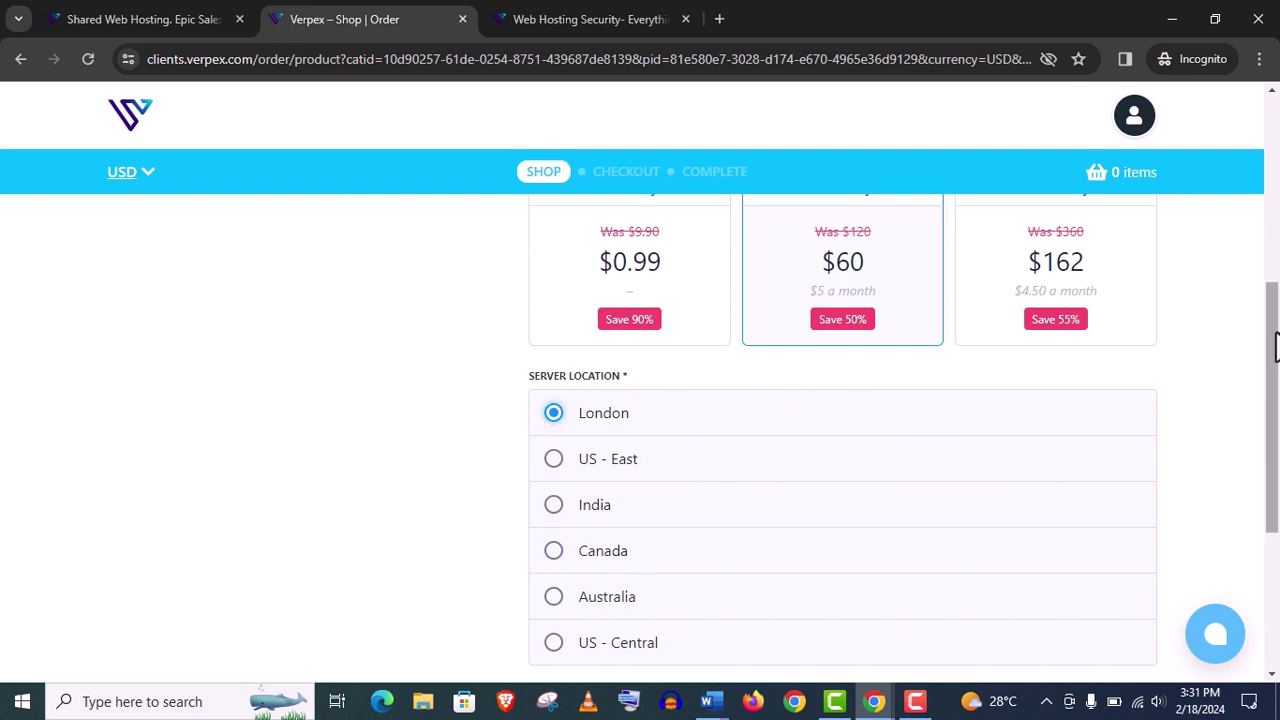
scroll(1275, 345, down, 3)
- Search and register virtualtechskills.com, then add the plan and domain to the cart
click(740, 457)
text(virtualskills)
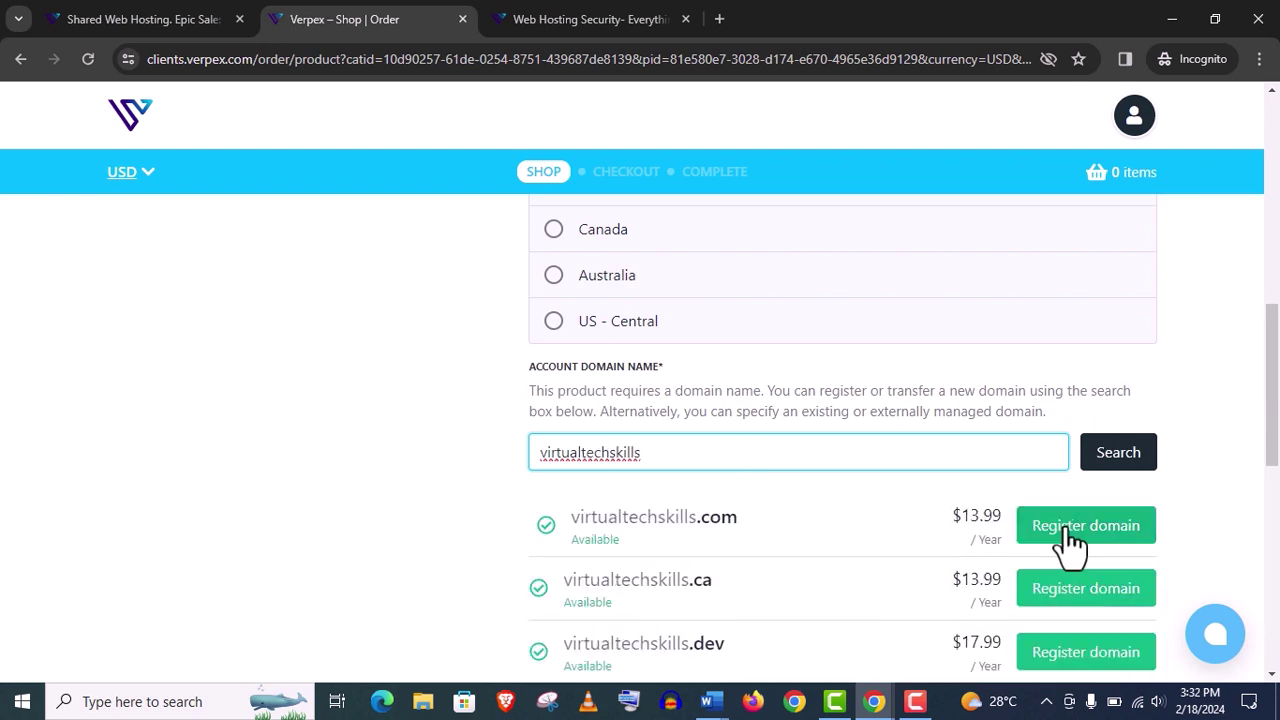
click(1063, 530)
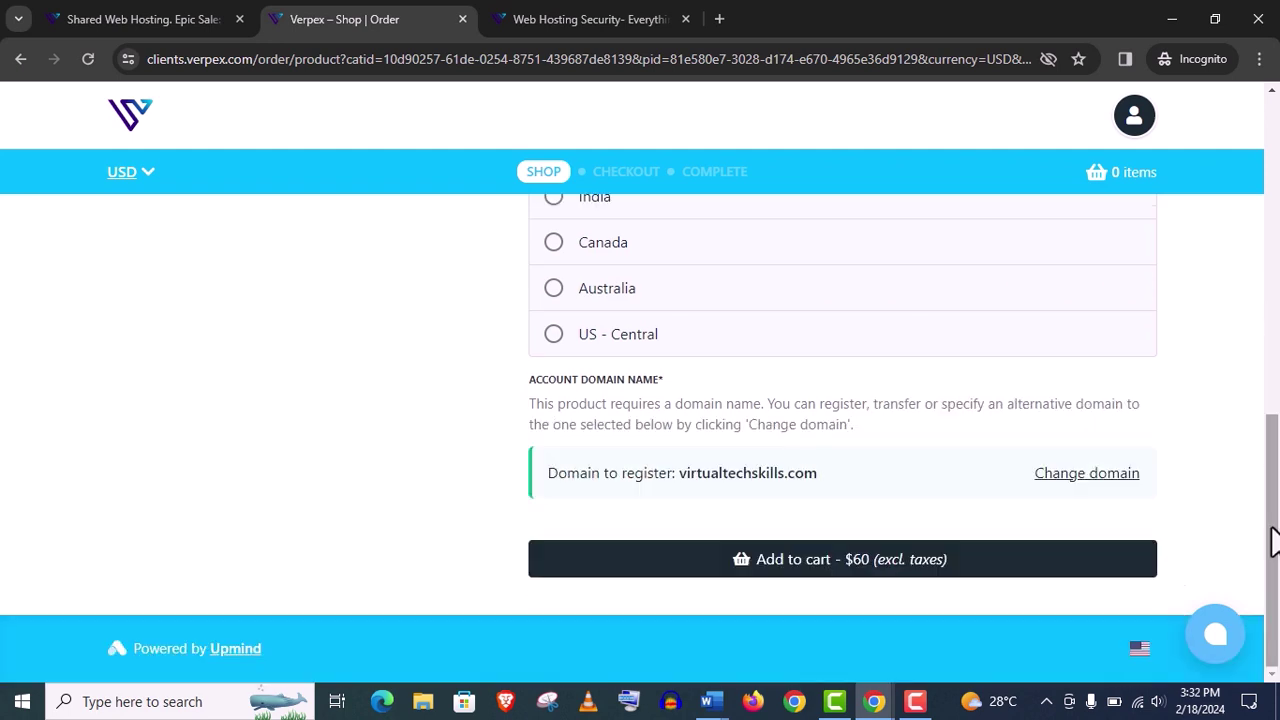
click(857, 574)
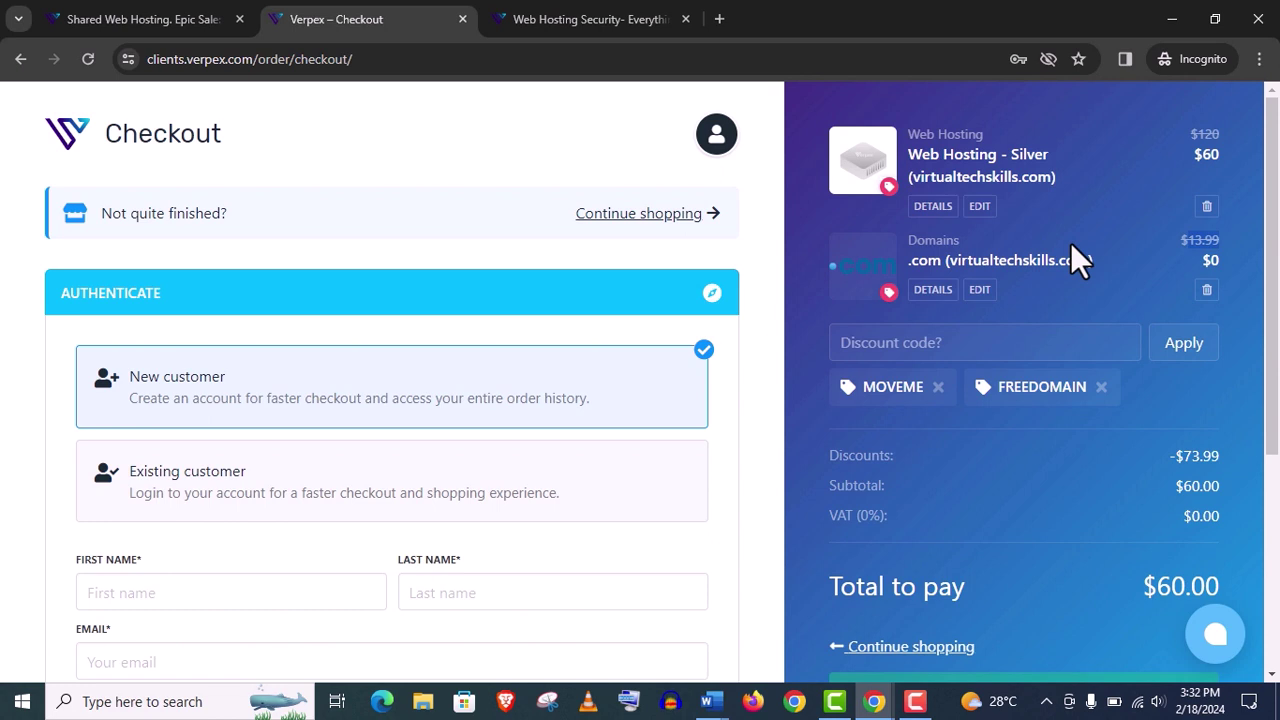
mouse_move(890, 377)
drag(1272, 280, 1271, 229)
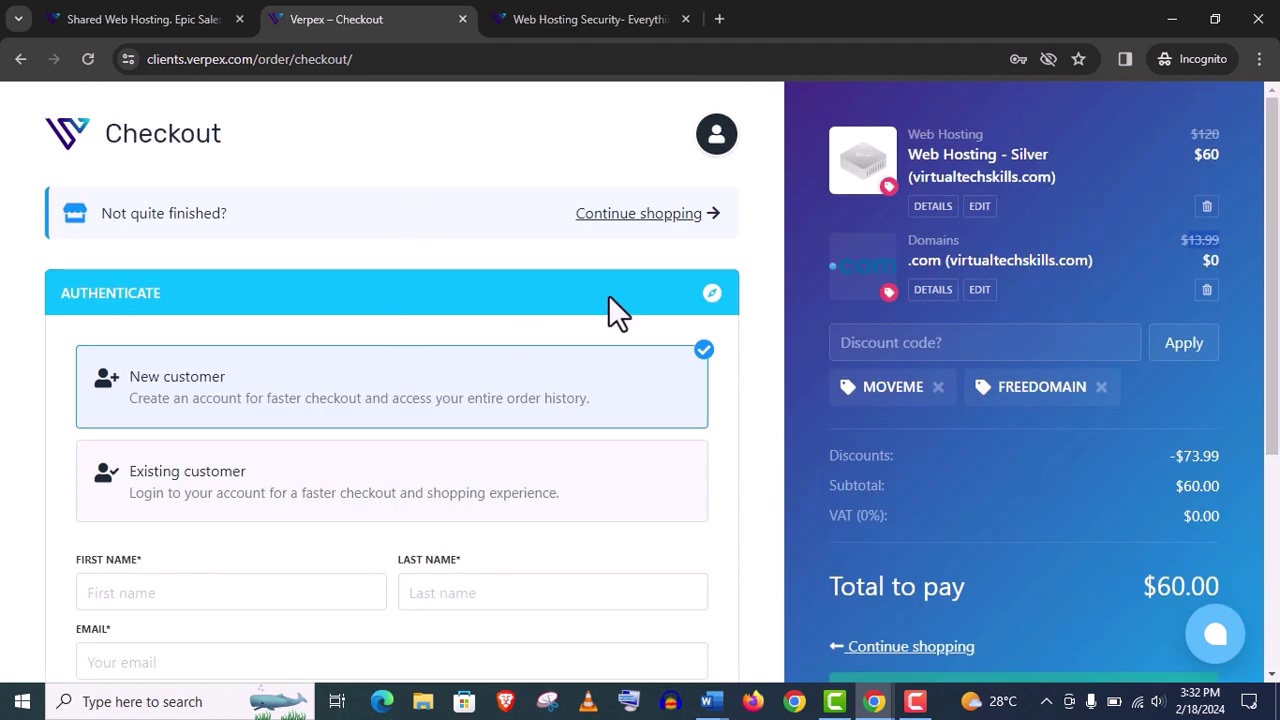
mouse_move(890, 377)
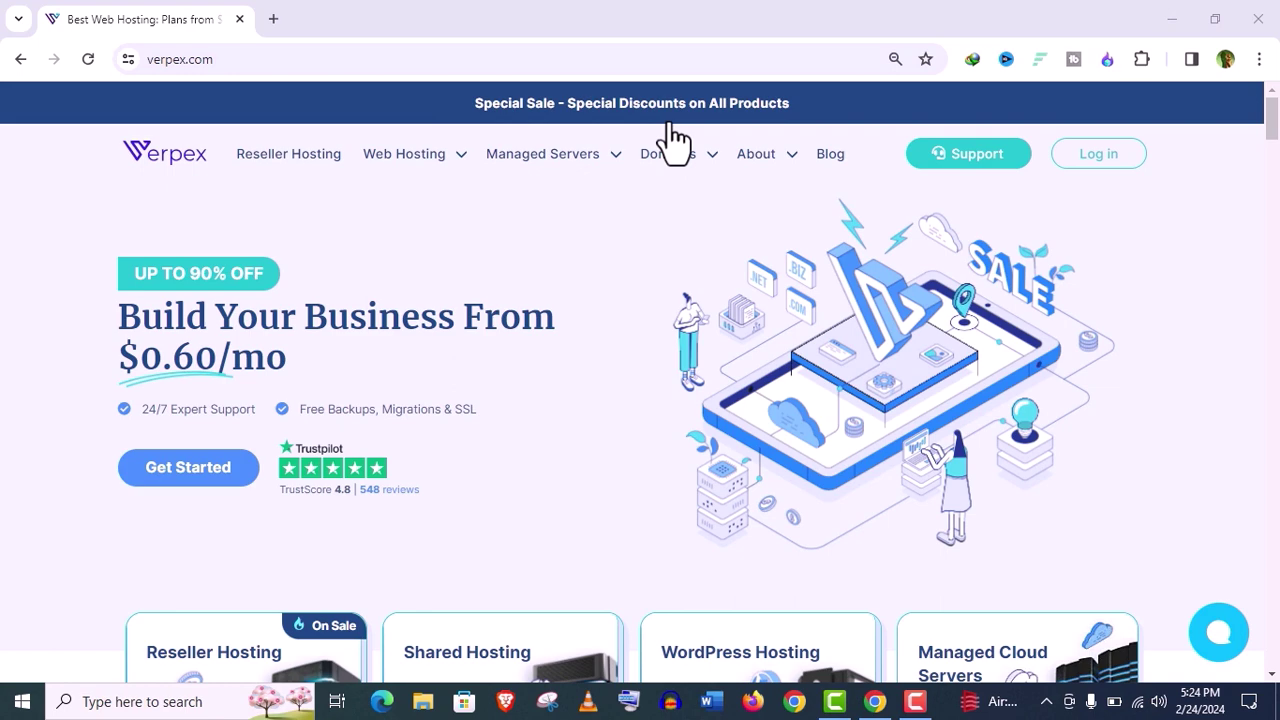
- Sign in to the Verpex client area with the saved credentials and view the active products
click(1098, 160)
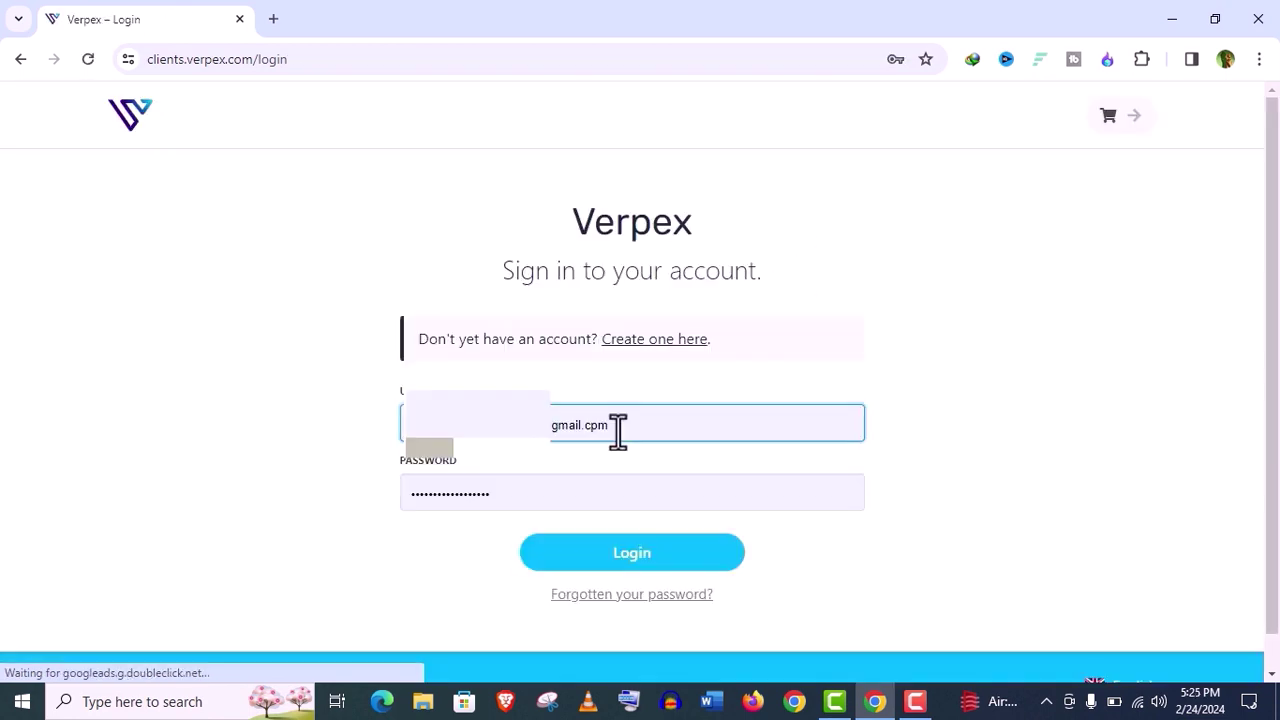
click(600, 558)
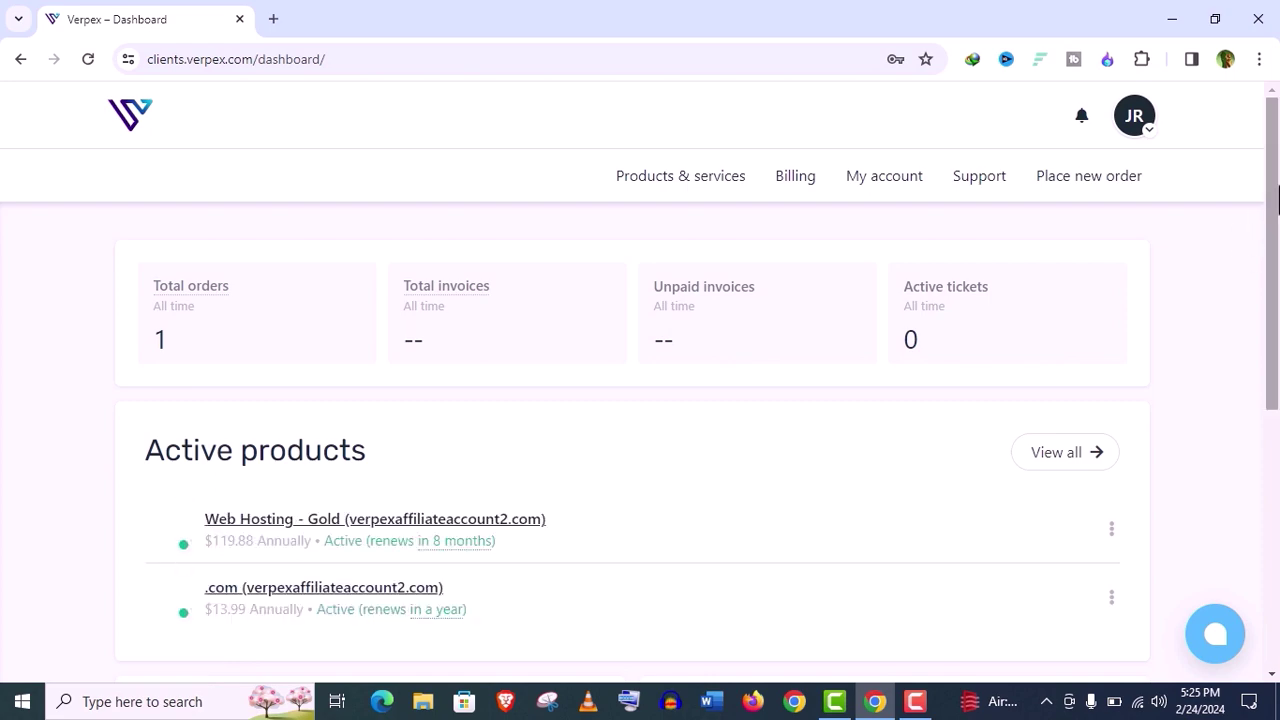
mouse_move(1274, 214)
mouse_down()
mouse_move(1277, 378)
mouse_move(1277, 201)
mouse_move(1277, 446)
mouse_move(1277, 201)
mouse_up()
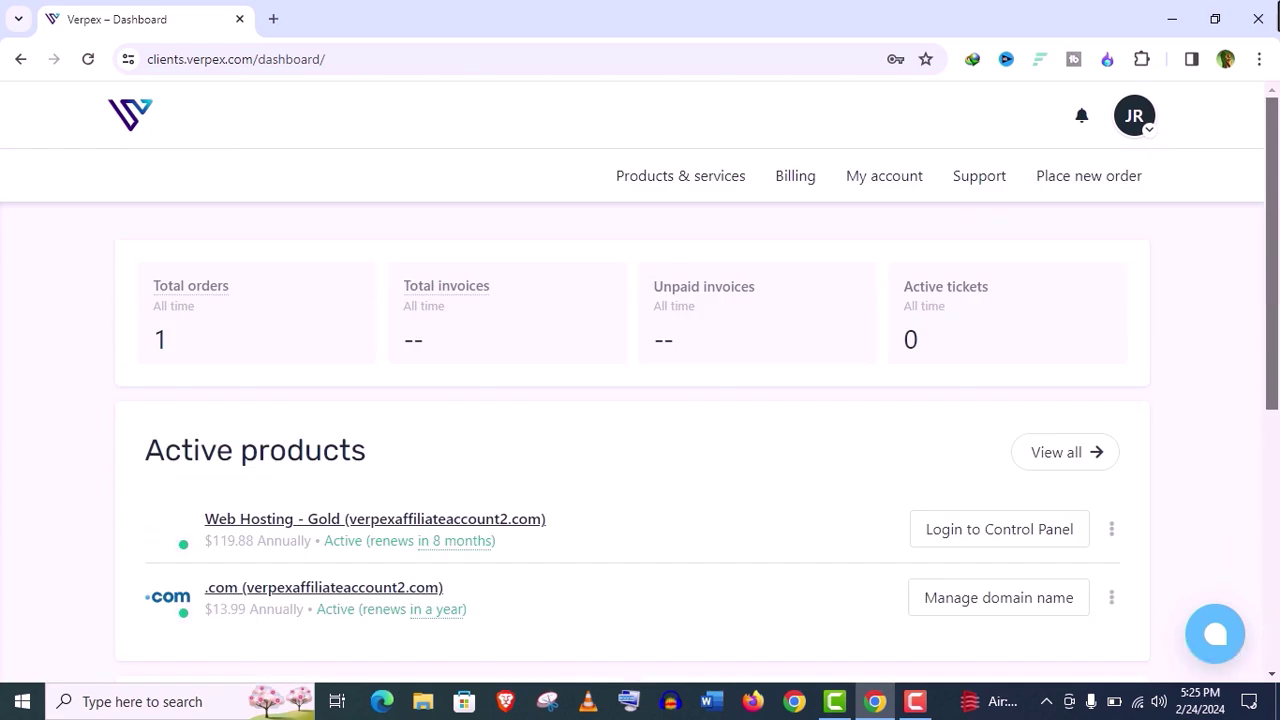
- Open the .com domain's management page from Products & services in a new tab and view its details
click(705, 180)
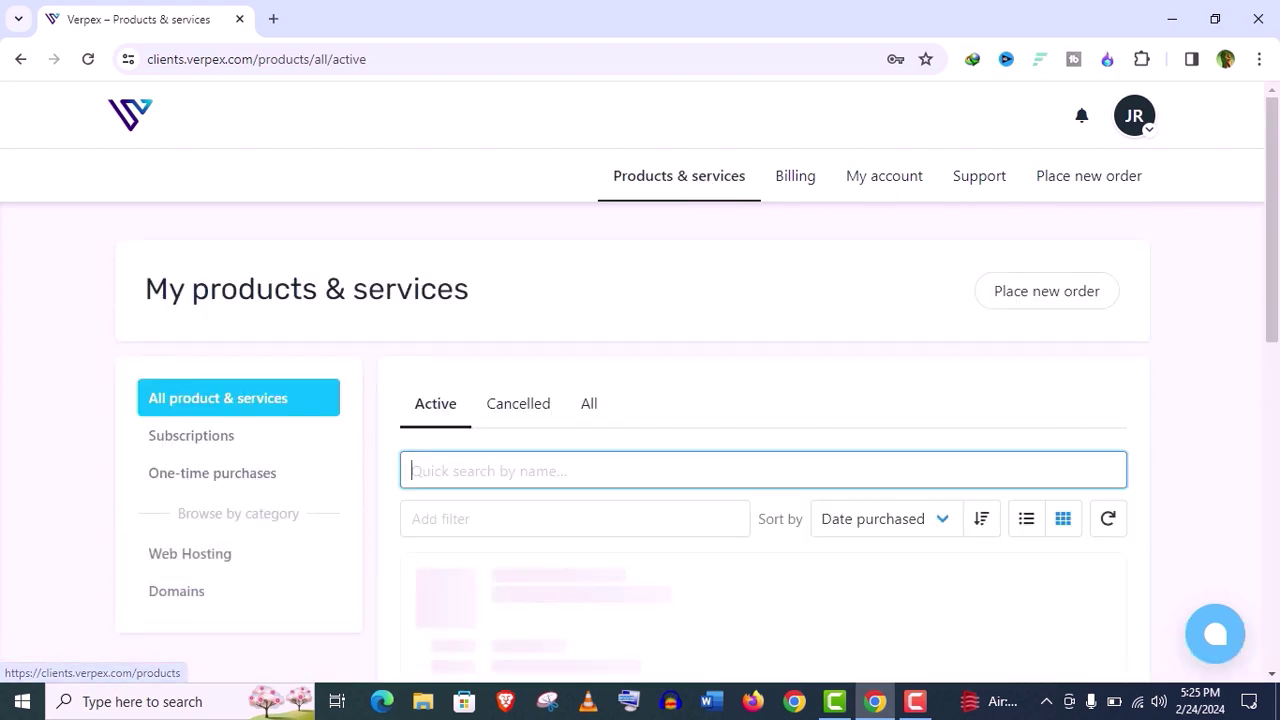
drag(1277, 279, 1277, 476)
right_click(486, 567)
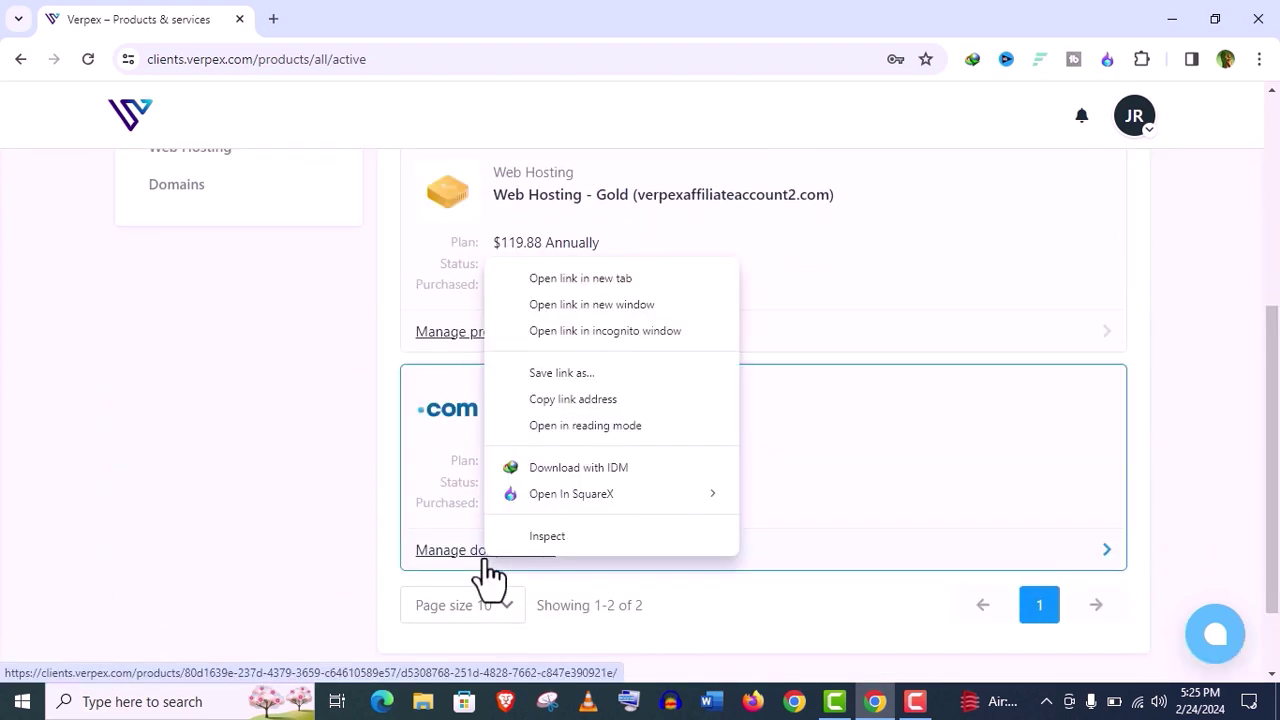
click(584, 274)
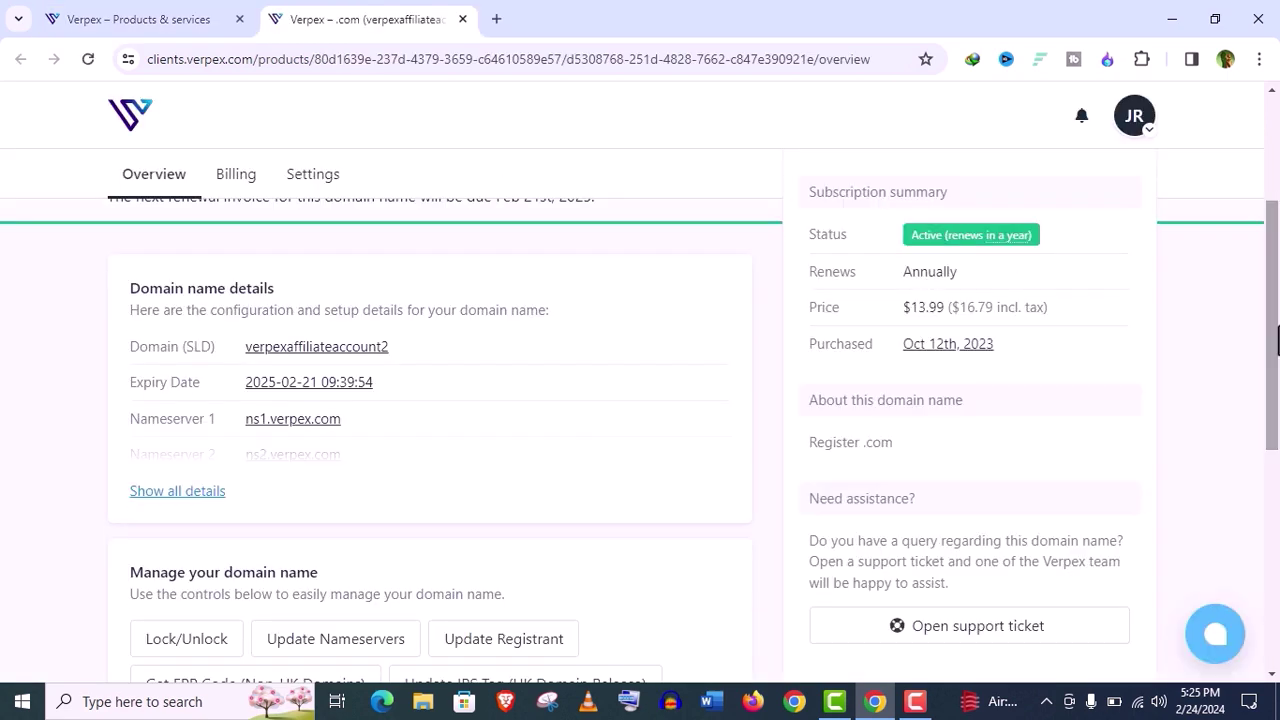
click(192, 490)
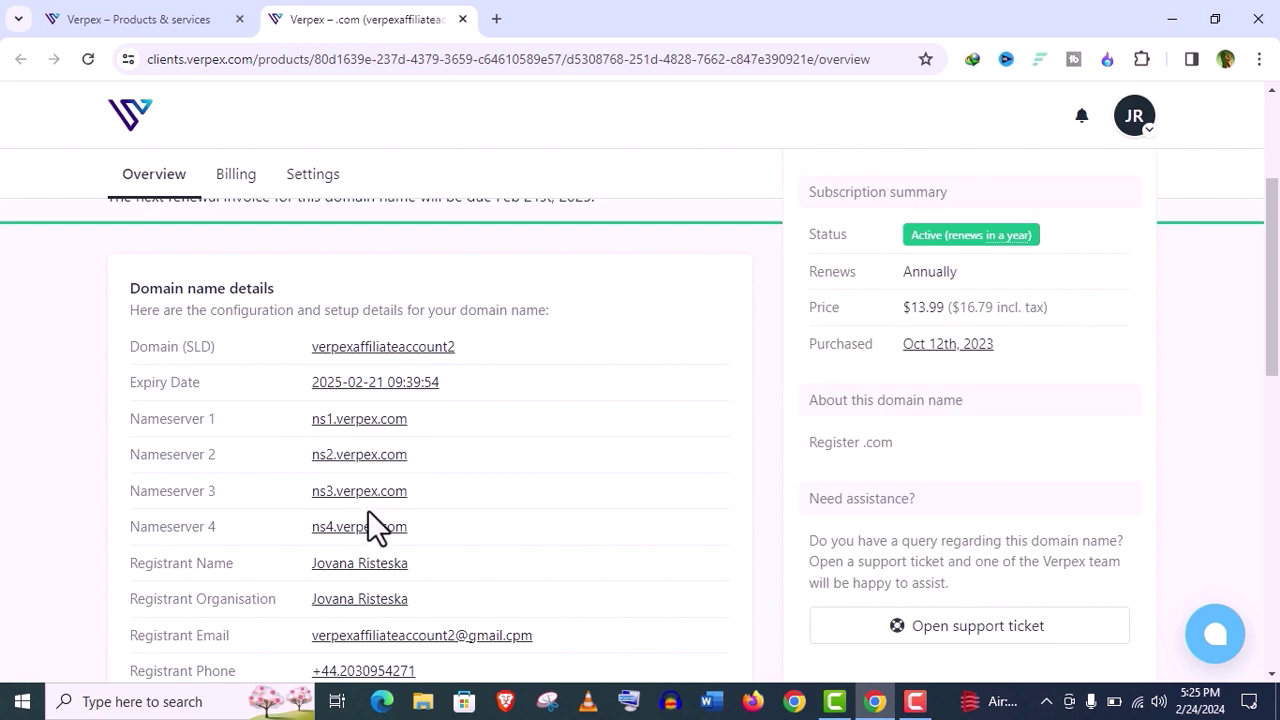
drag(1272, 258, 1277, 428)
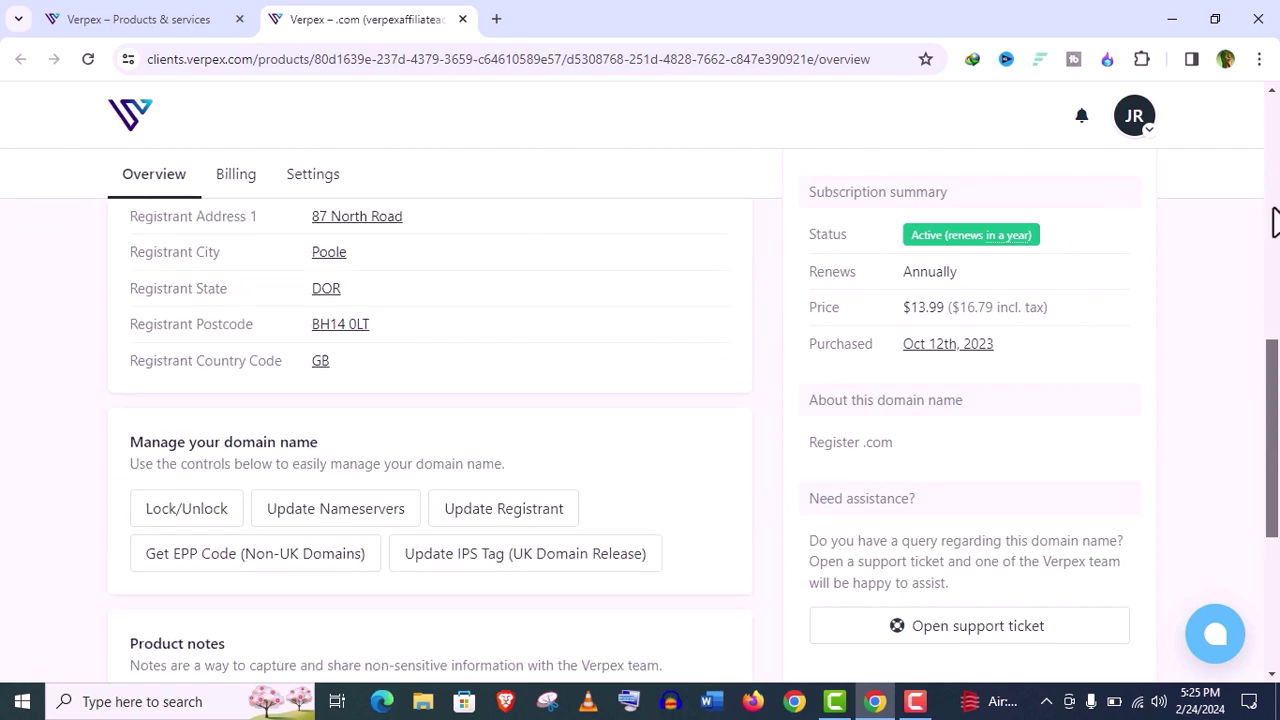
scroll(545, 158, up, 8)
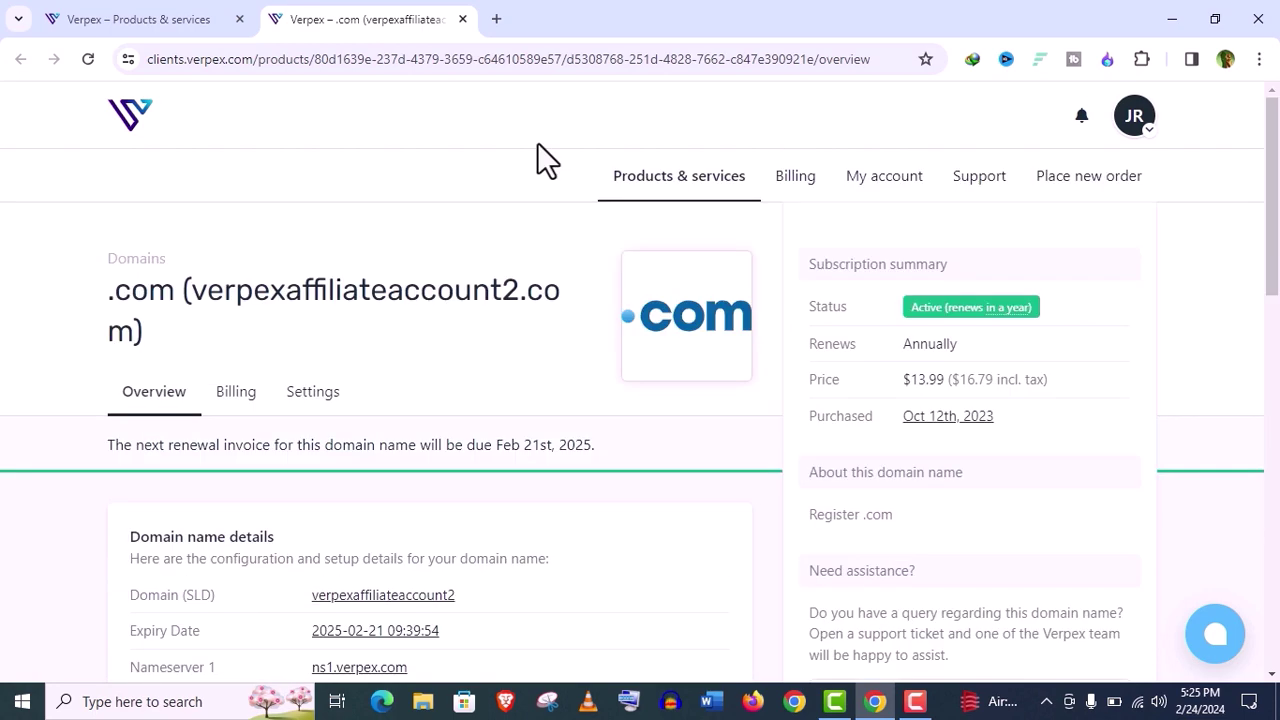
- Close the domain tab, open Web Hosting – Gold and log in to its control panel
click(462, 19)
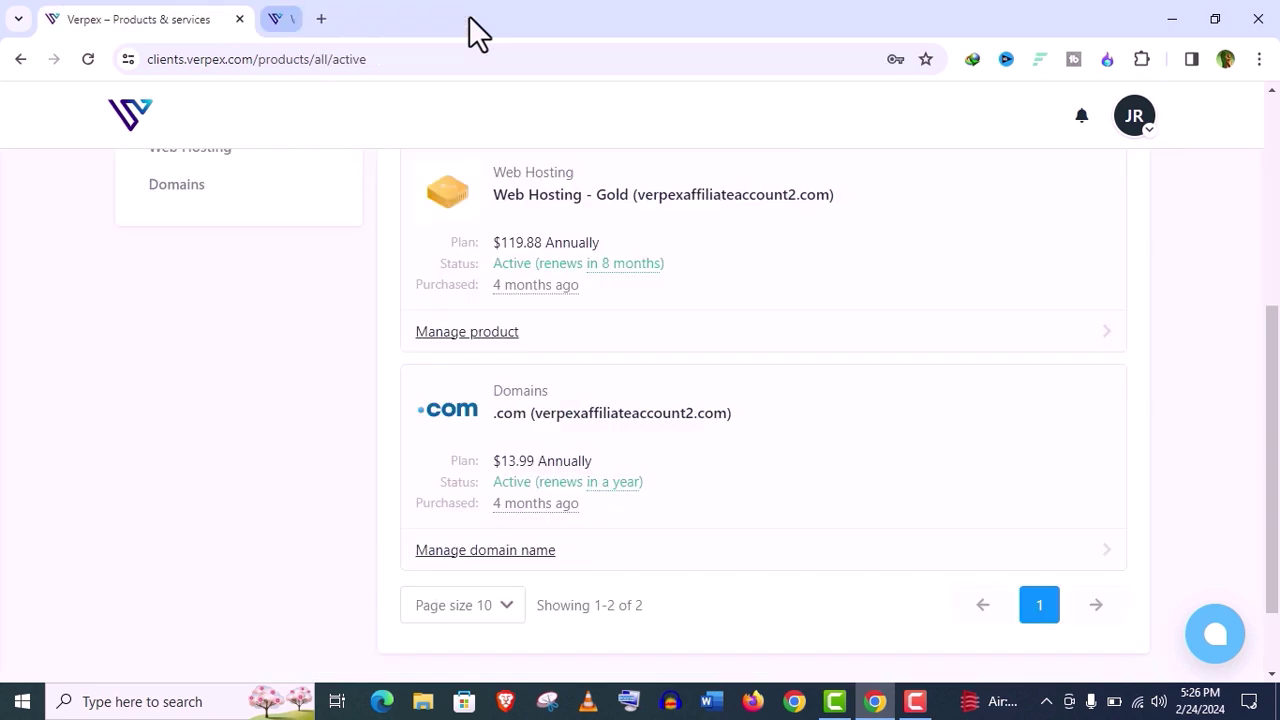
click(580, 218)
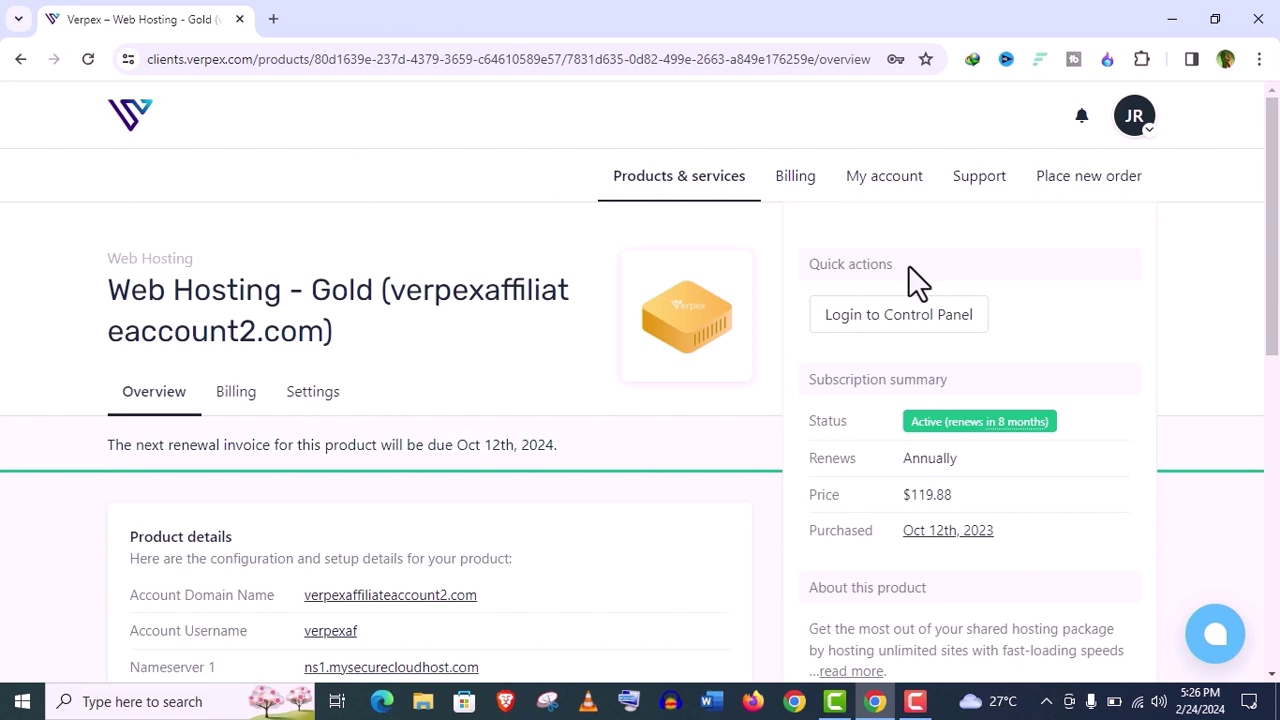
click(897, 320)
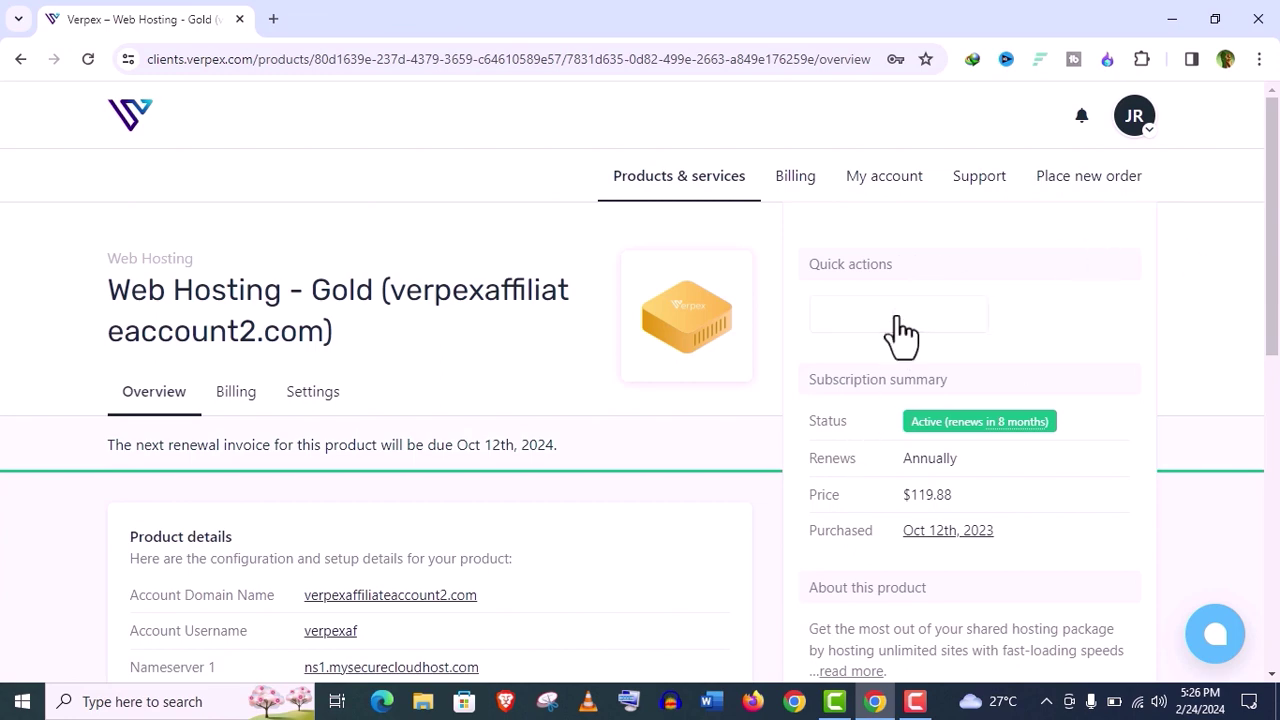
- Scroll the cPanel Tools page down to Softaculous Apps Installer and back up to Email
scroll(640, 400, down, 5)
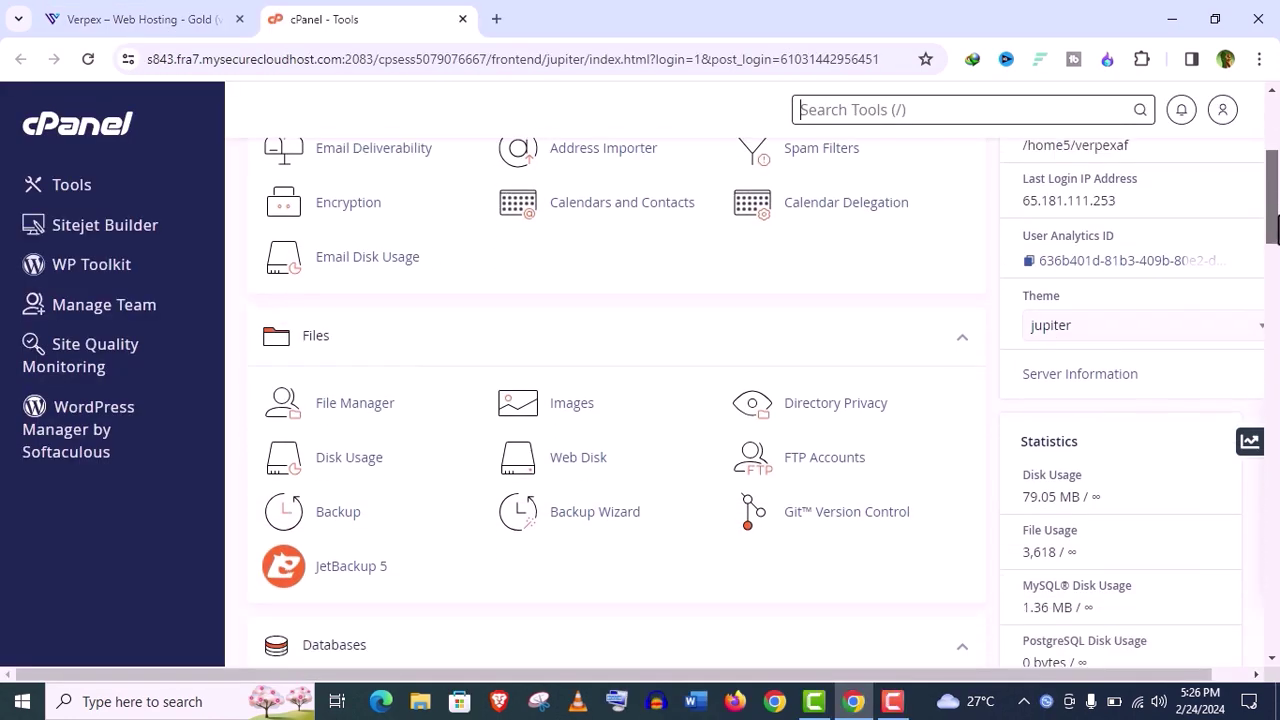
scroll(640, 400, down, 6)
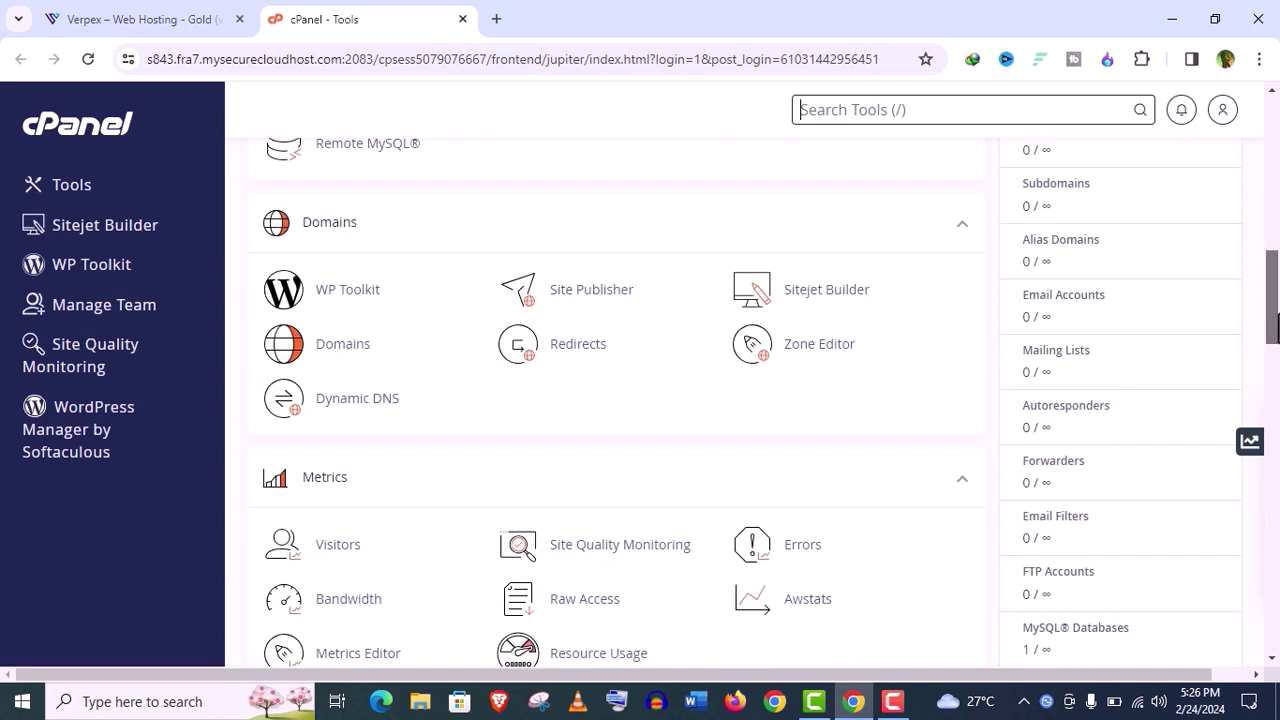
scroll(640, 400, down, 8)
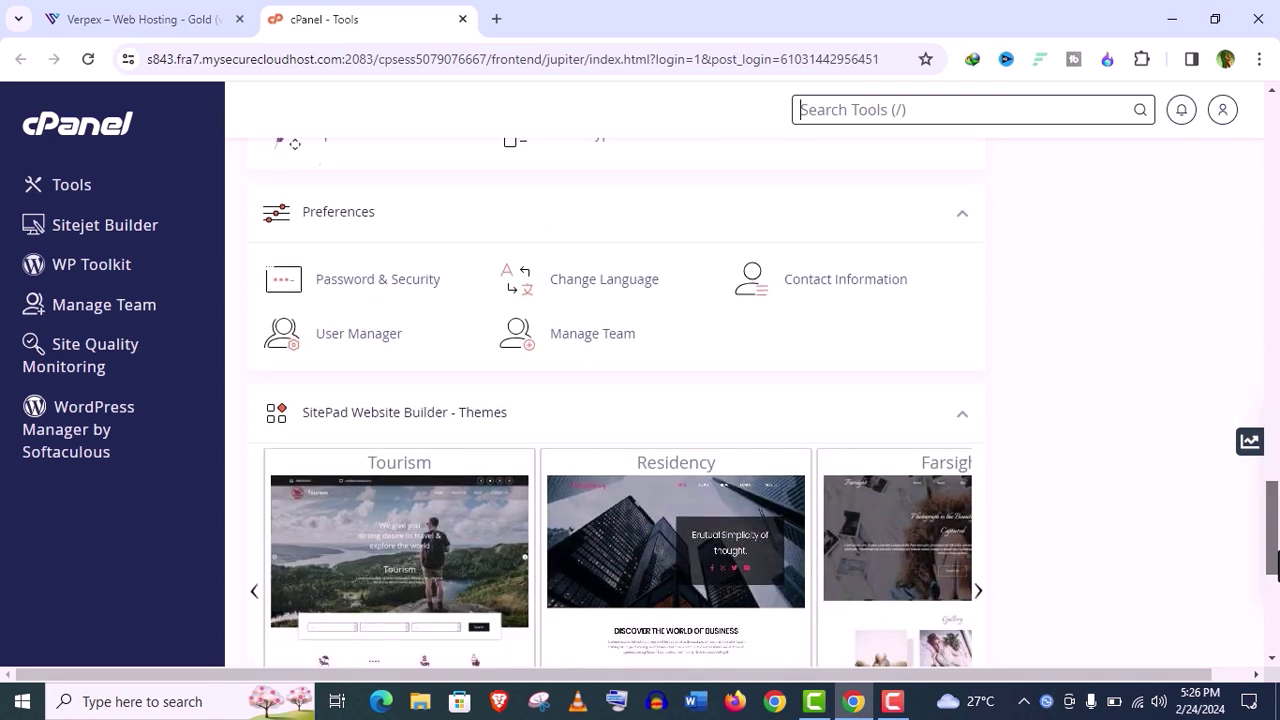
scroll(640, 400, down, 5)
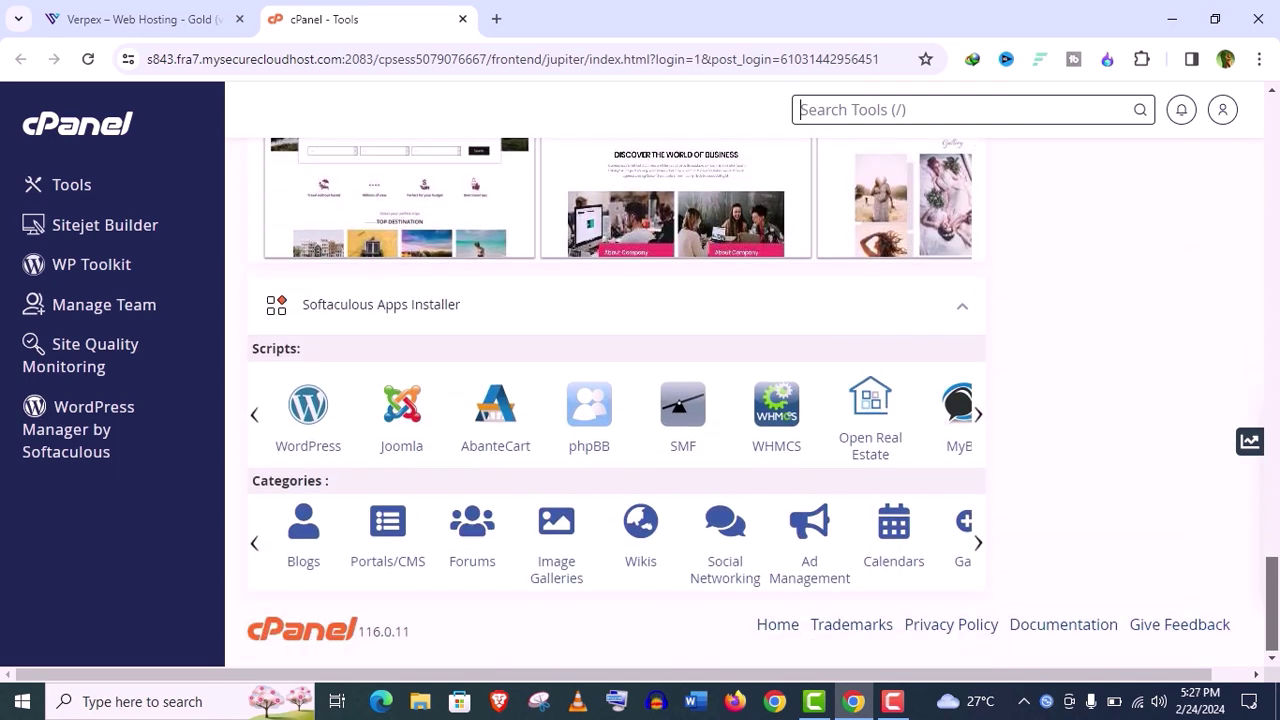
scroll(640, 400, up, 20)
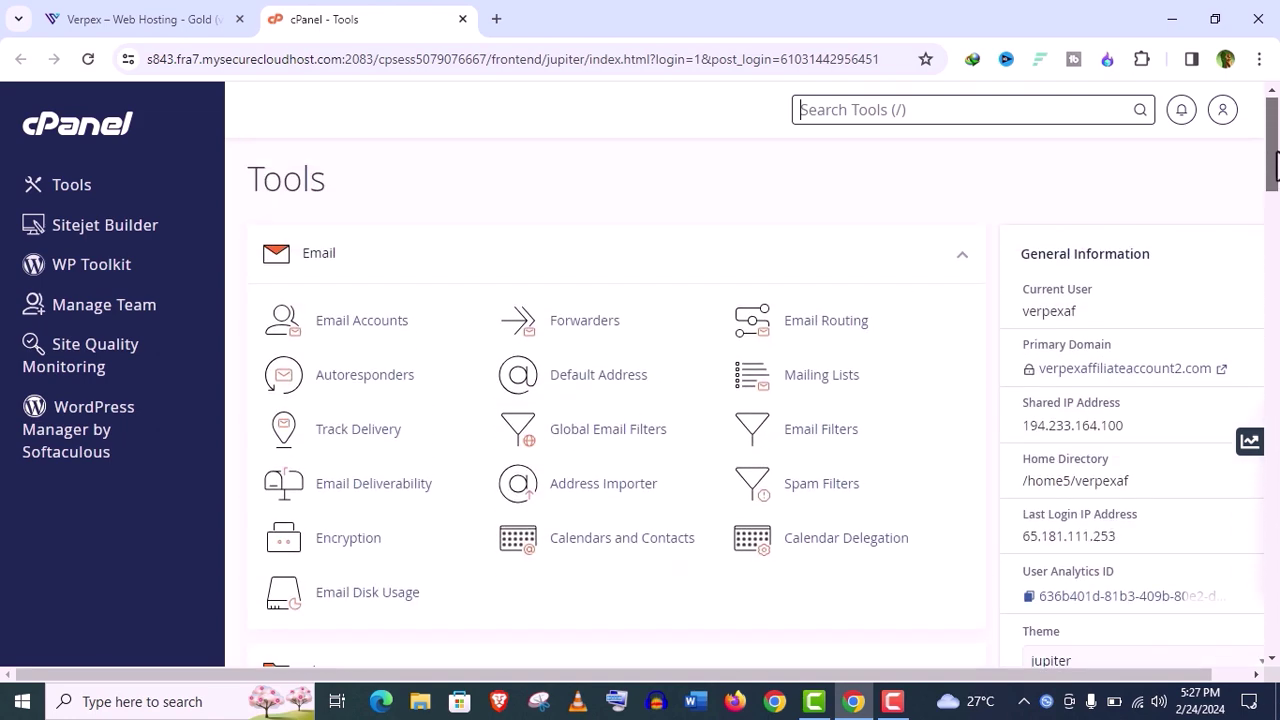
- Start a new email account with username admin and a generated password
click(379, 322)
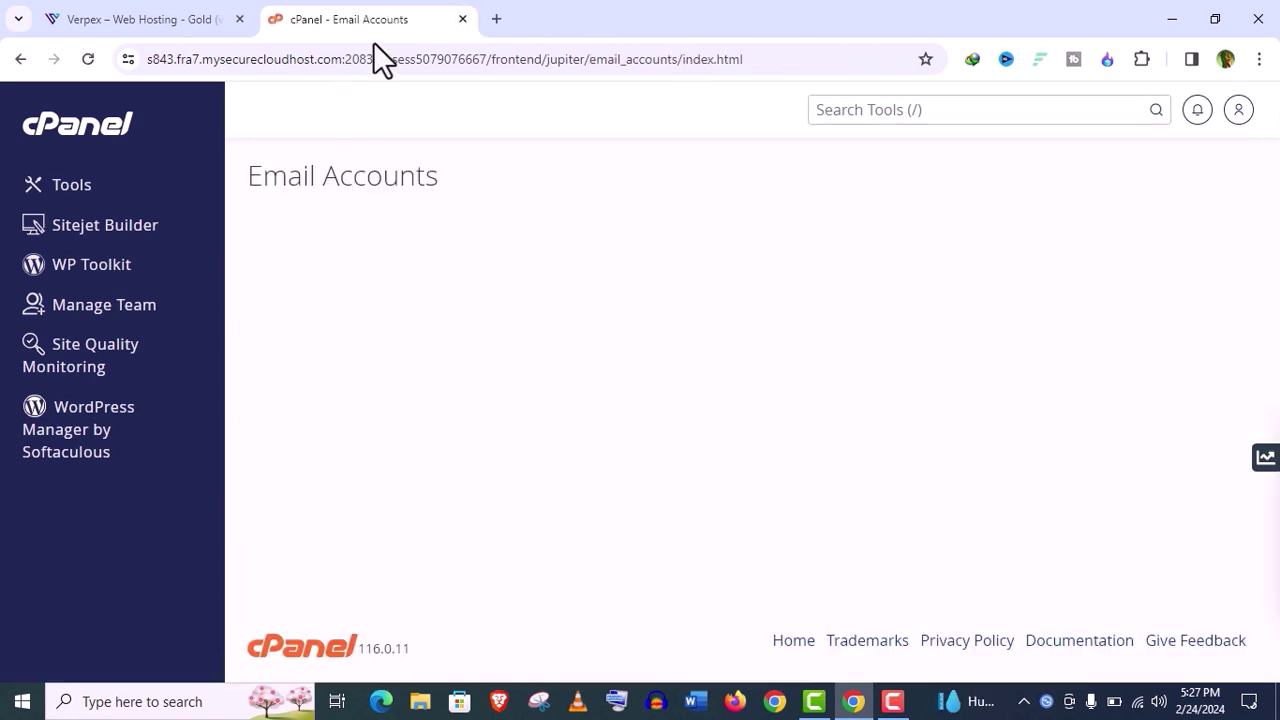
click(385, 381)
text(admin)
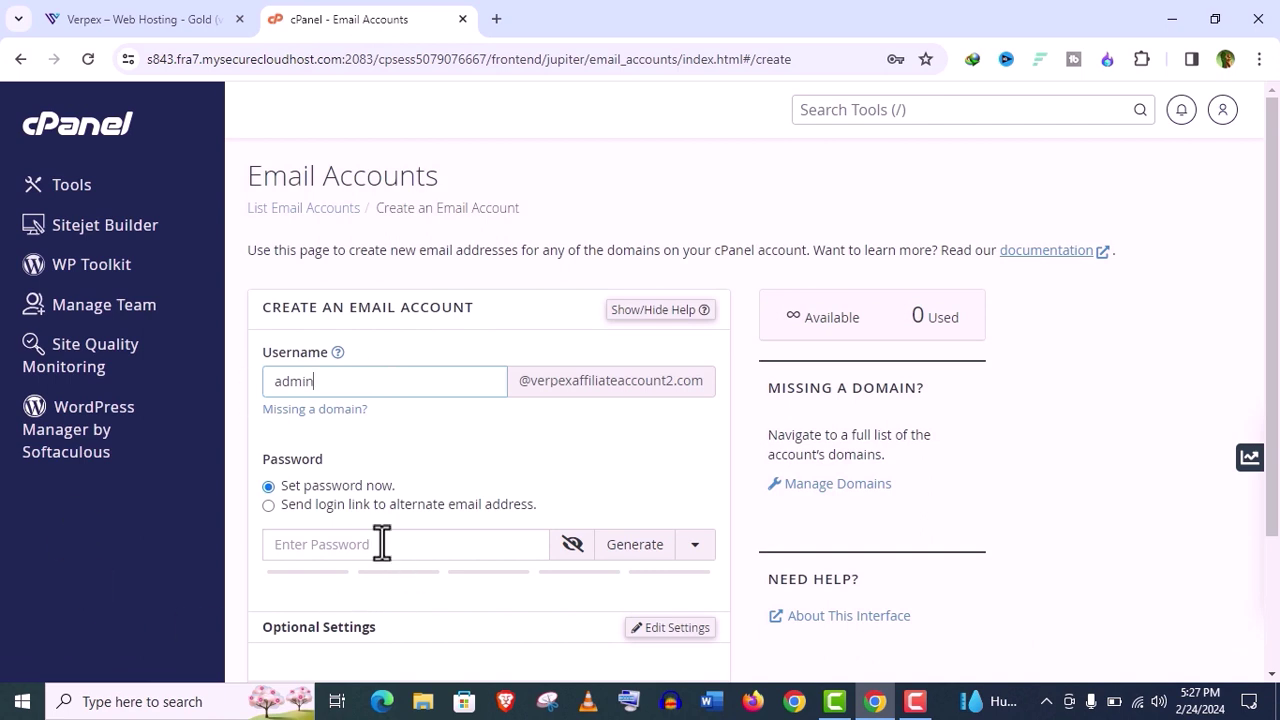
click(620, 553)
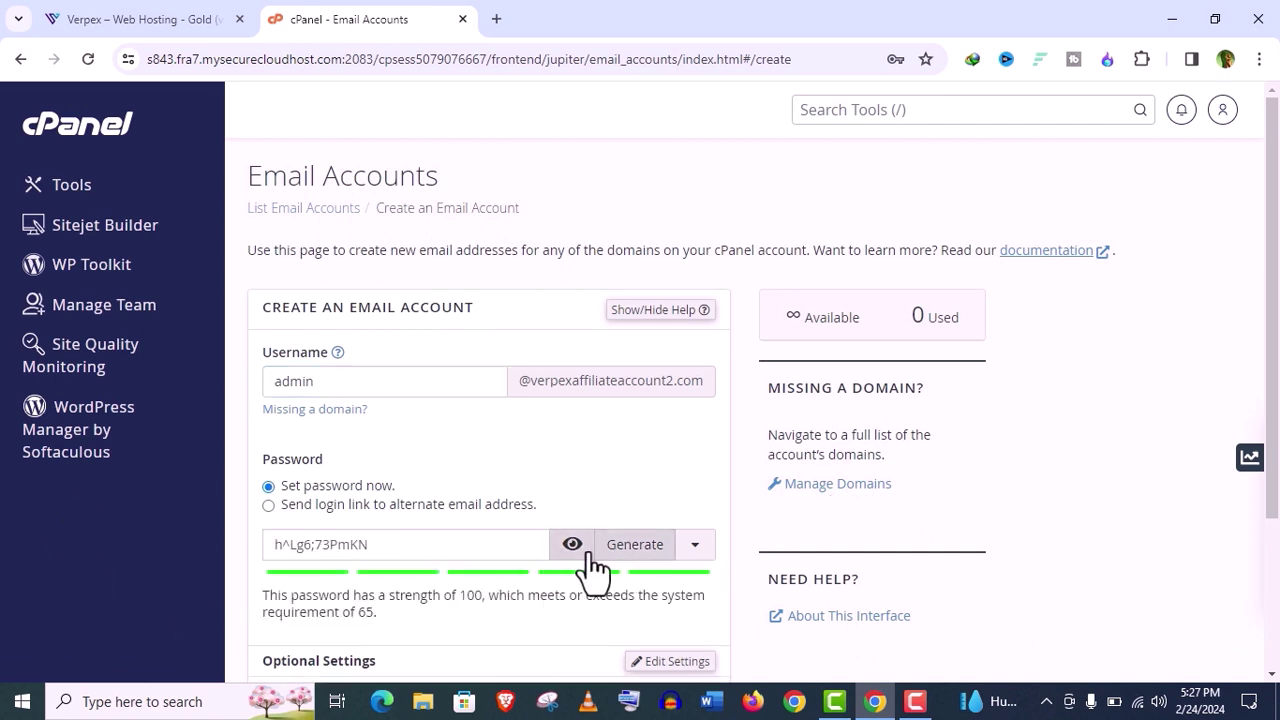
click(572, 544)
- Set the mailbox storage to 9.77 GB, create the account, and open its Roundcube inbox
scroll(640, 500, down, 2)
click(677, 450)
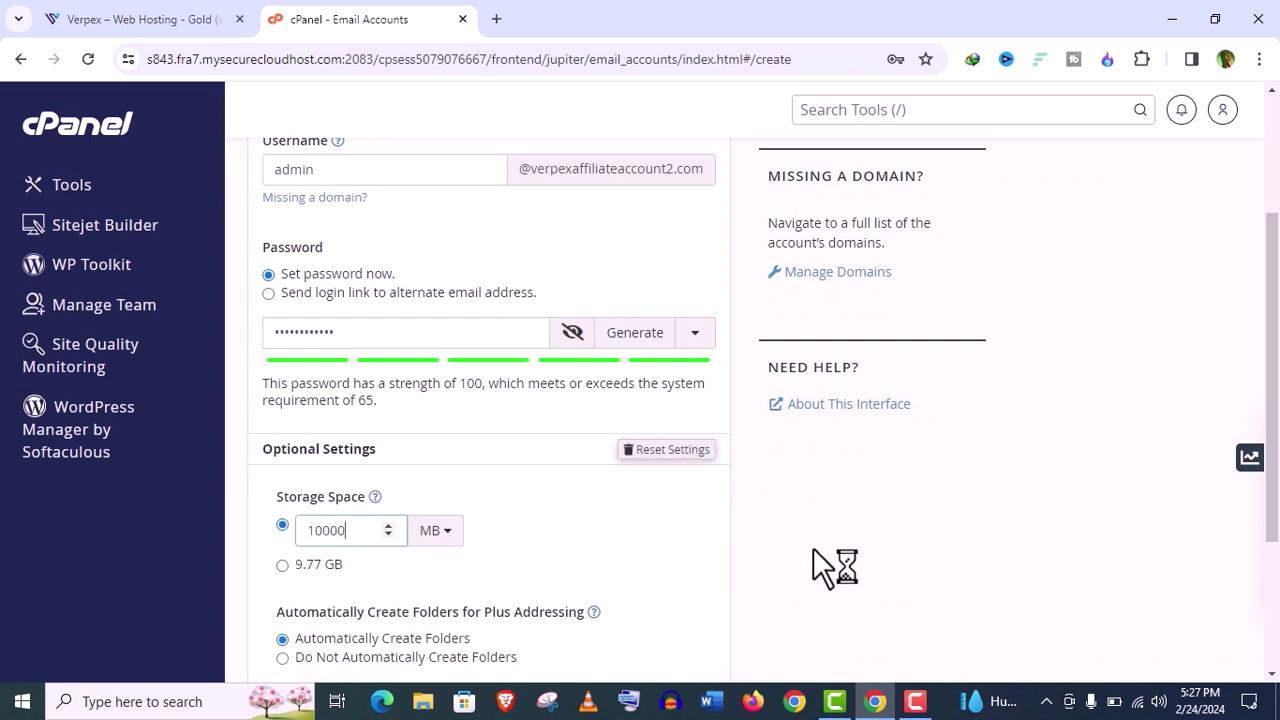
scroll(813, 547, down, 2)
click(282, 339)
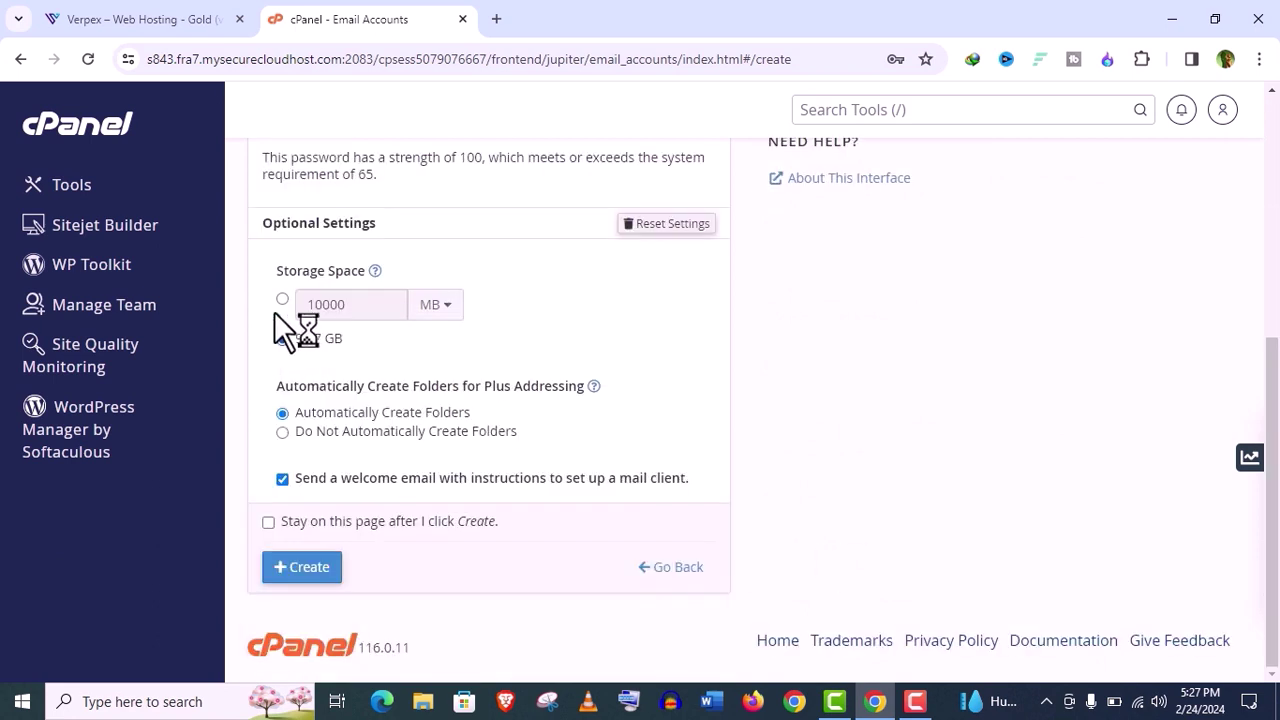
click(297, 574)
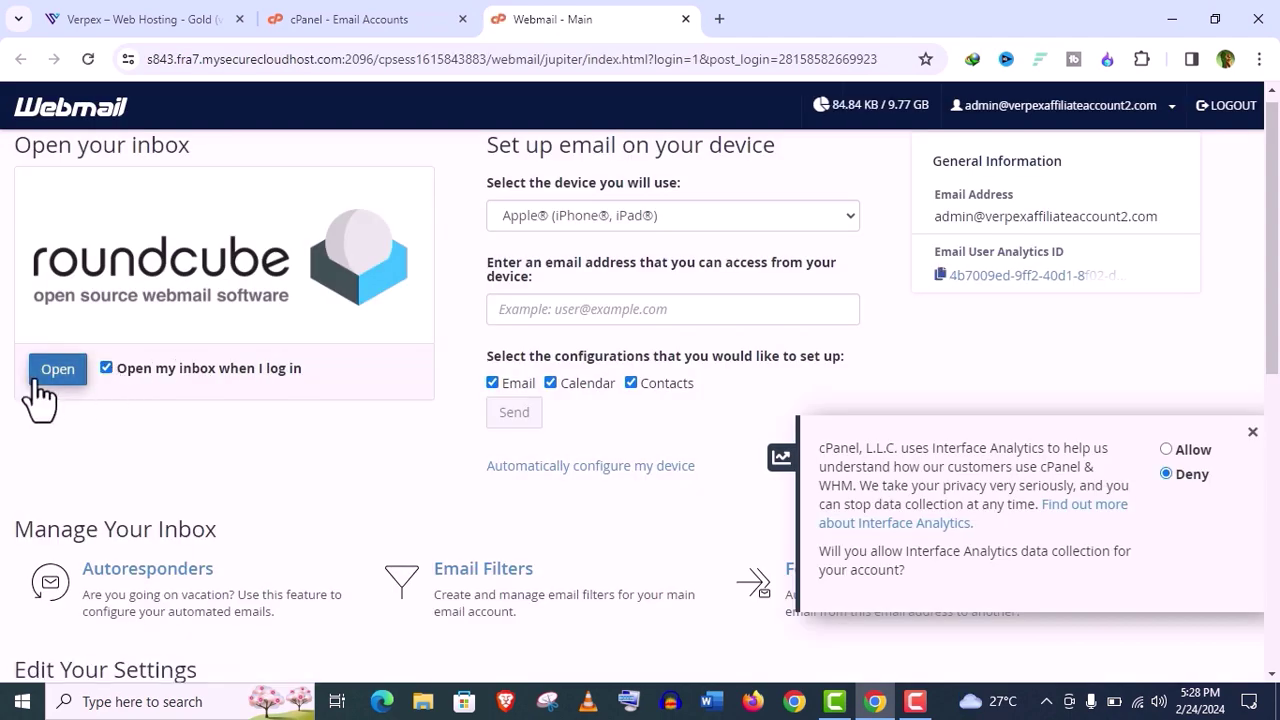
click(41, 382)
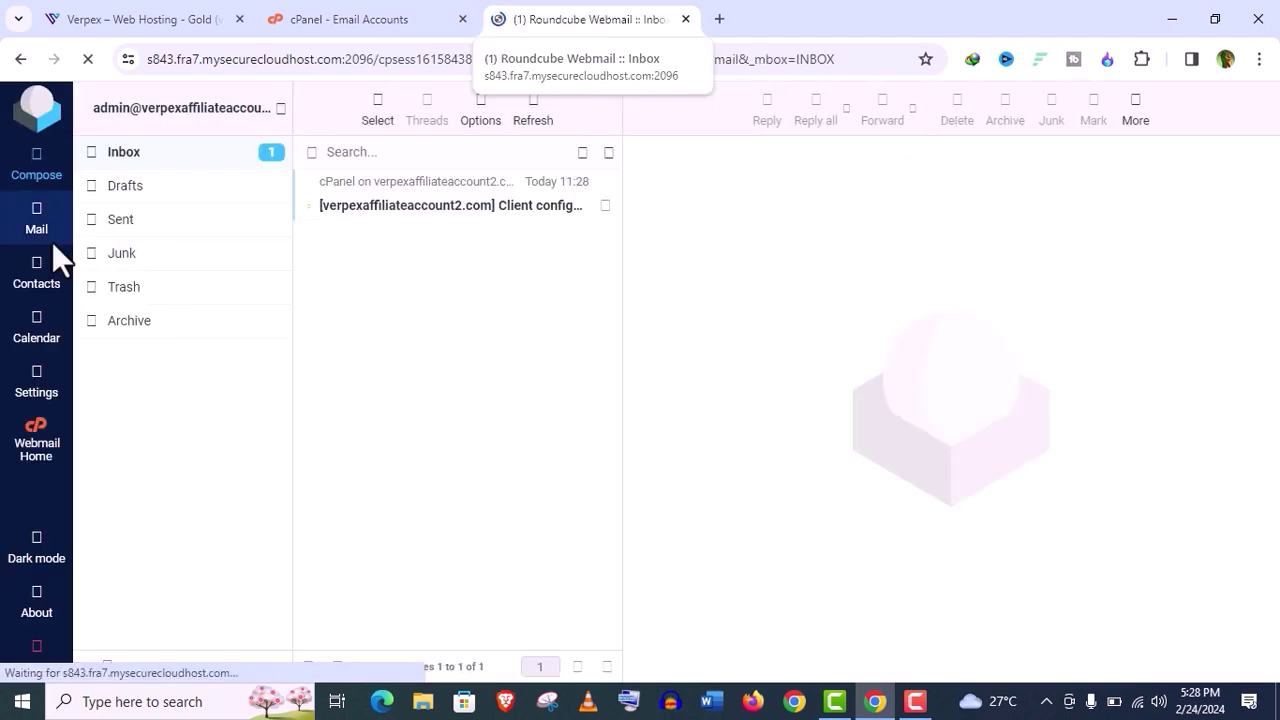
click(333, 19)
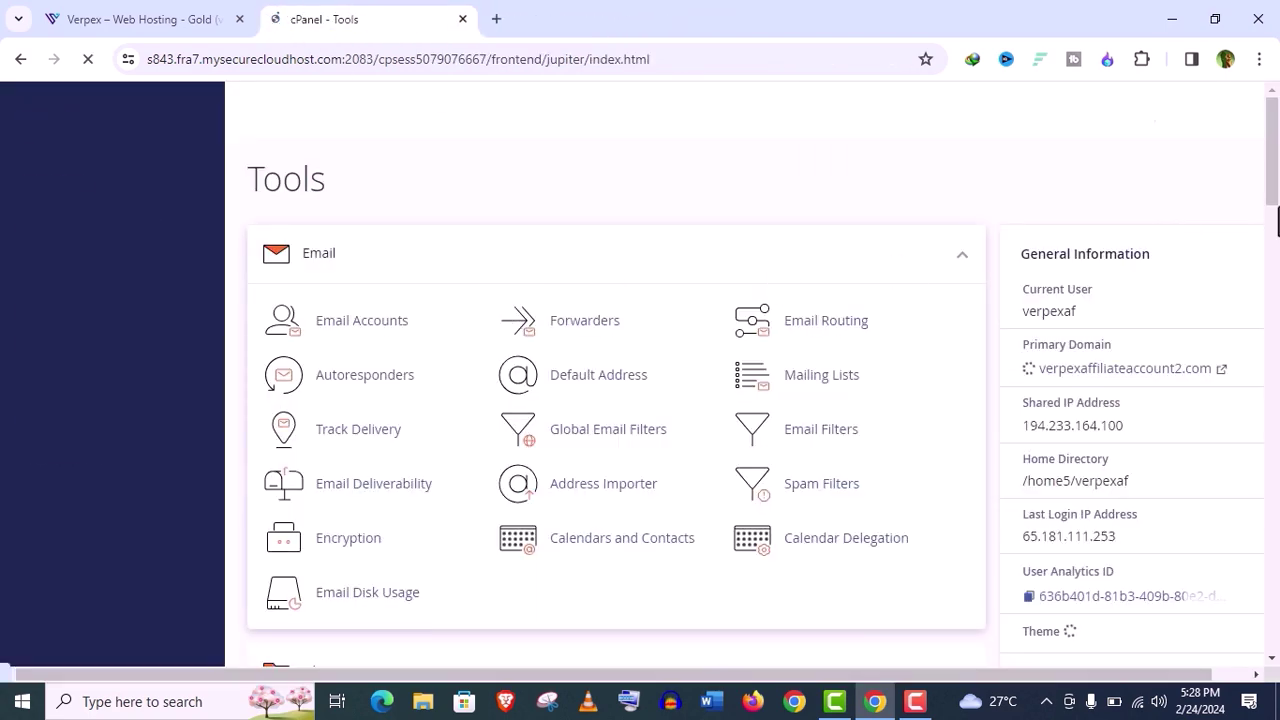
- Save the system default SSL/TLS key type (RSA 2,048-bit) so AutoSSL renews the certificates
scroll(1278, 222, down, 7)
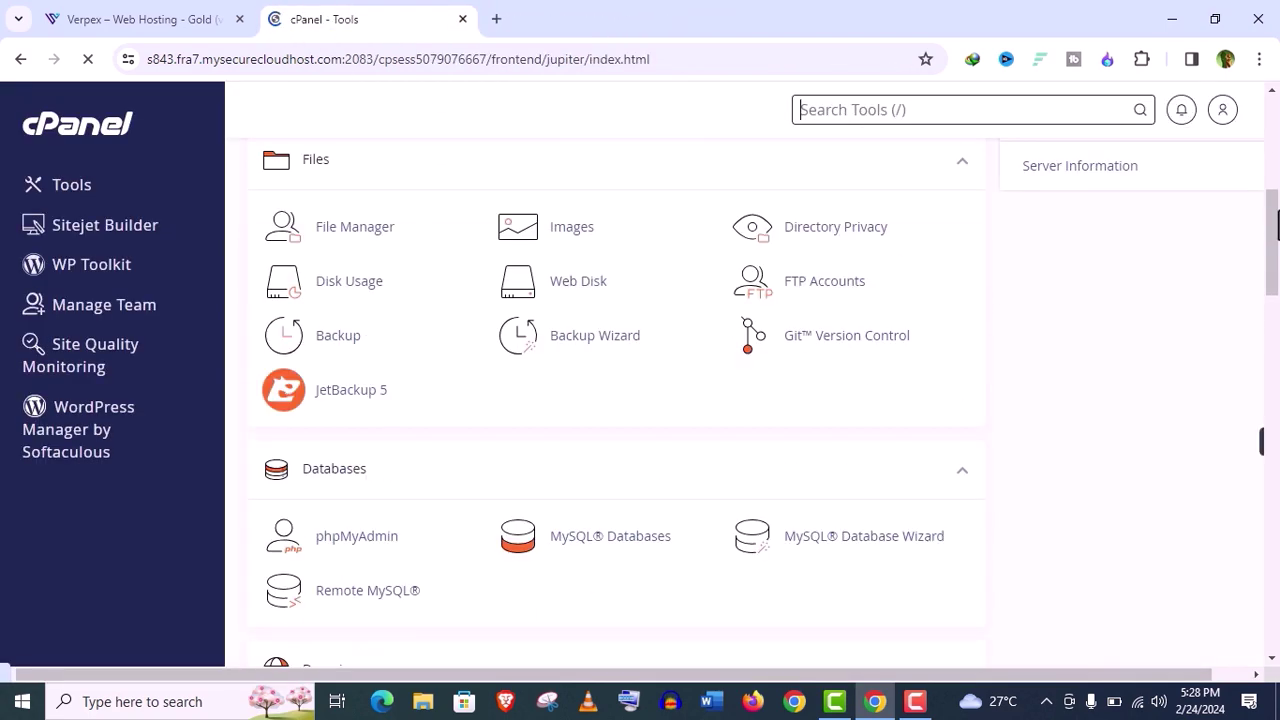
click(1000, 100)
text(ssl)
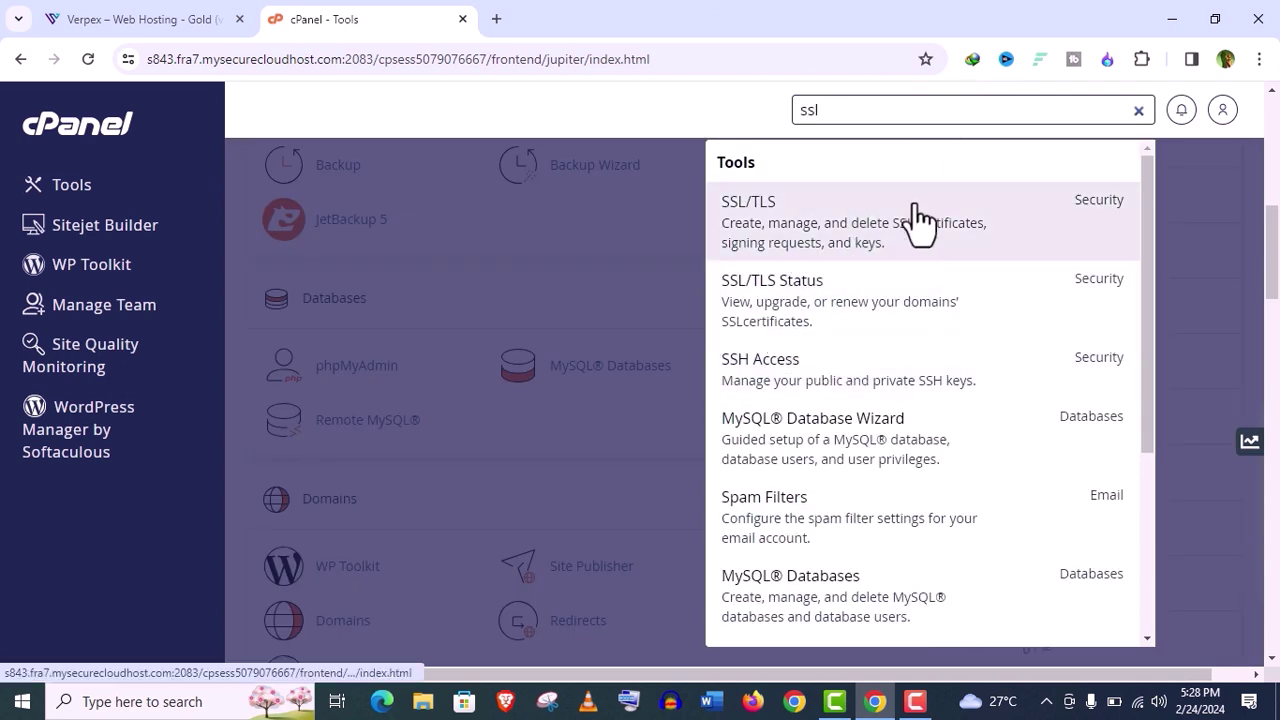
click(826, 268)
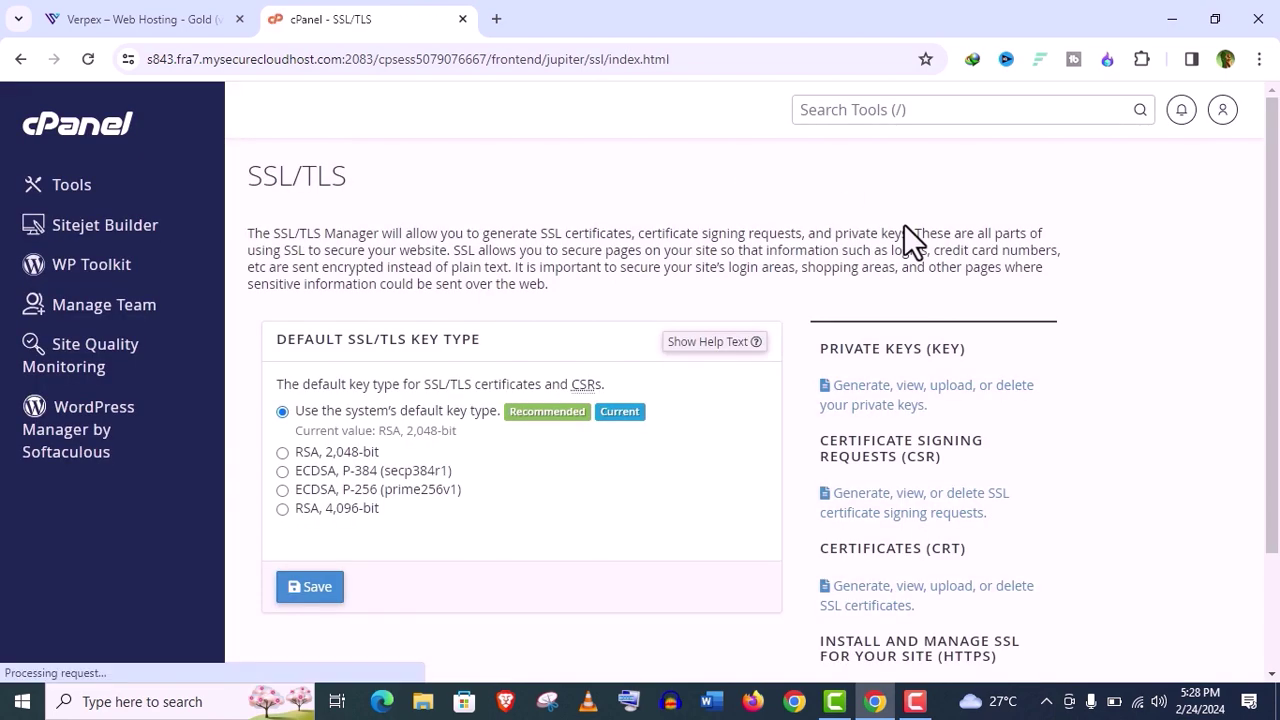
click(296, 588)
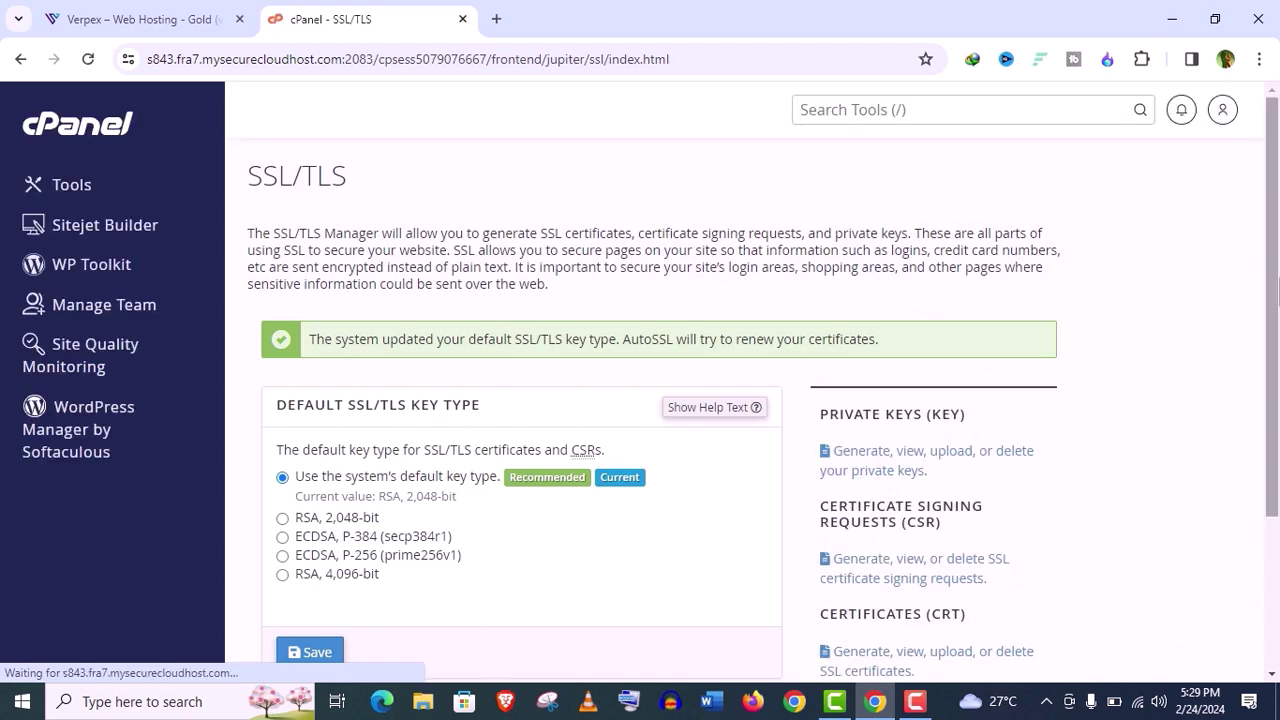
click(934, 114)
- Check SSL/TLS Status shows all 9 domains AutoSSL-validated until May 21, 2024, then return home
text(sss)
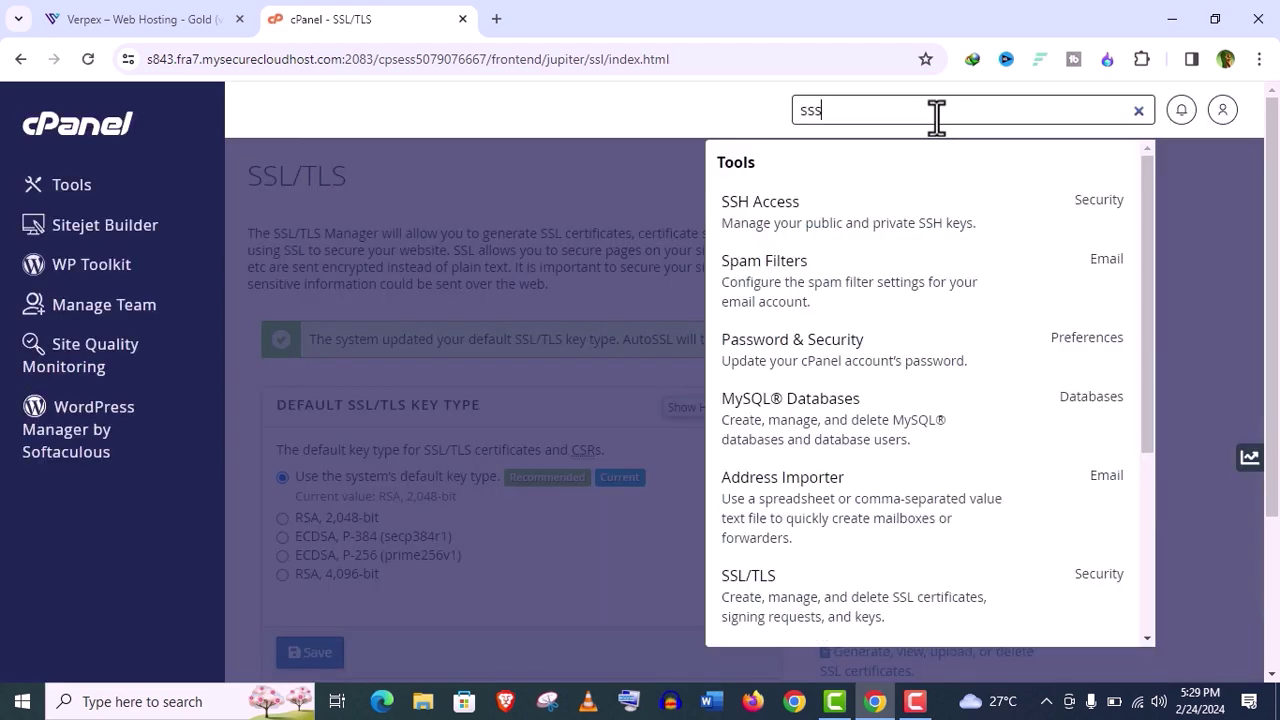
key(BackSpace)
text(l)
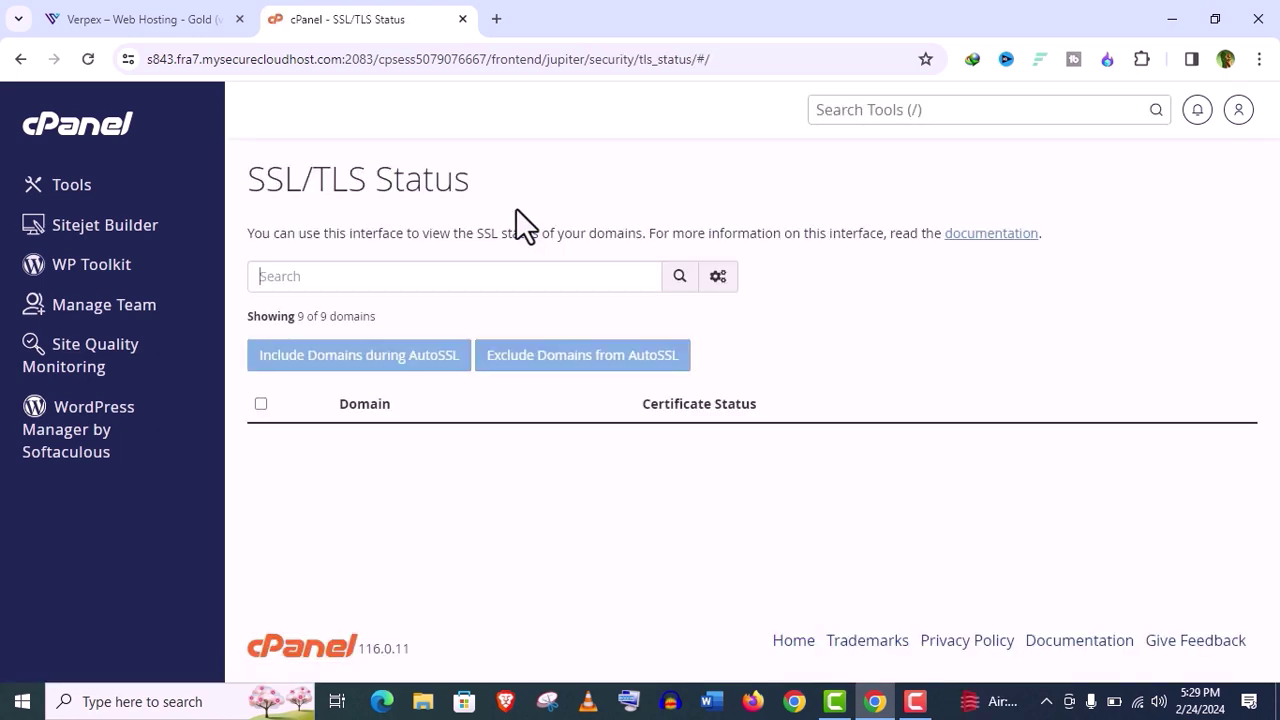
scroll(560, 320, down, 3)
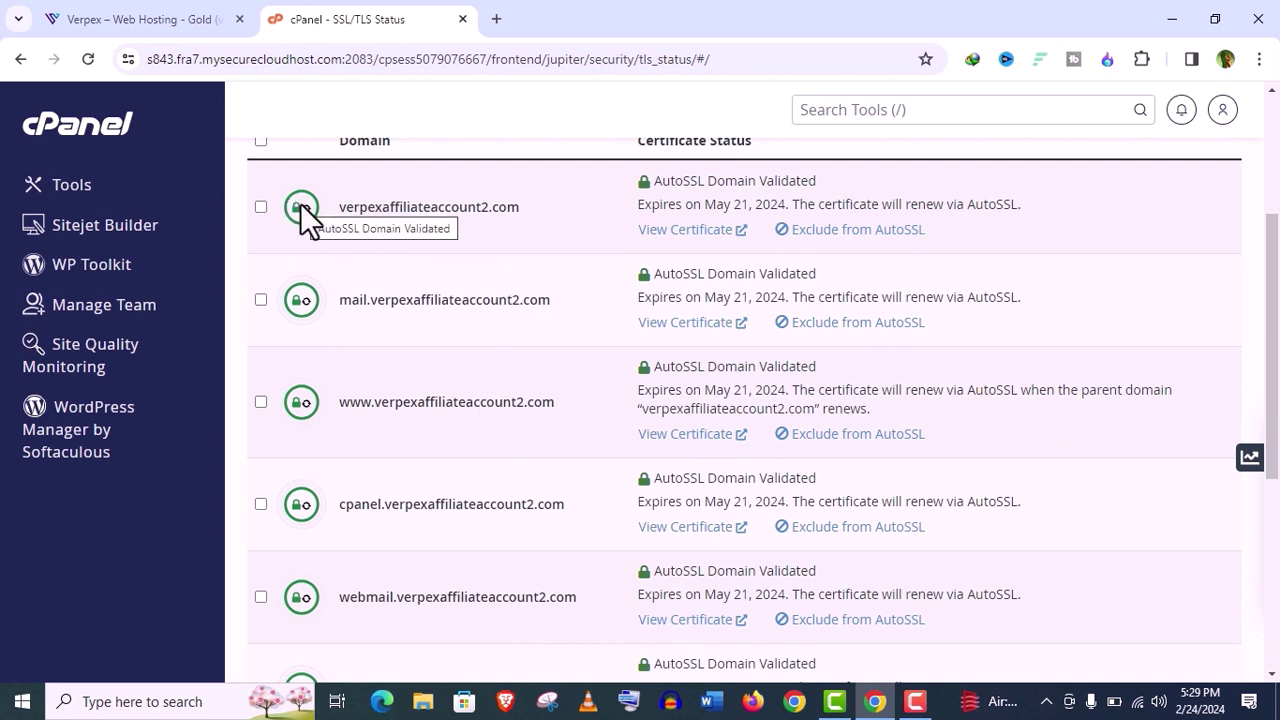
scroll(562, 385, up, 3)
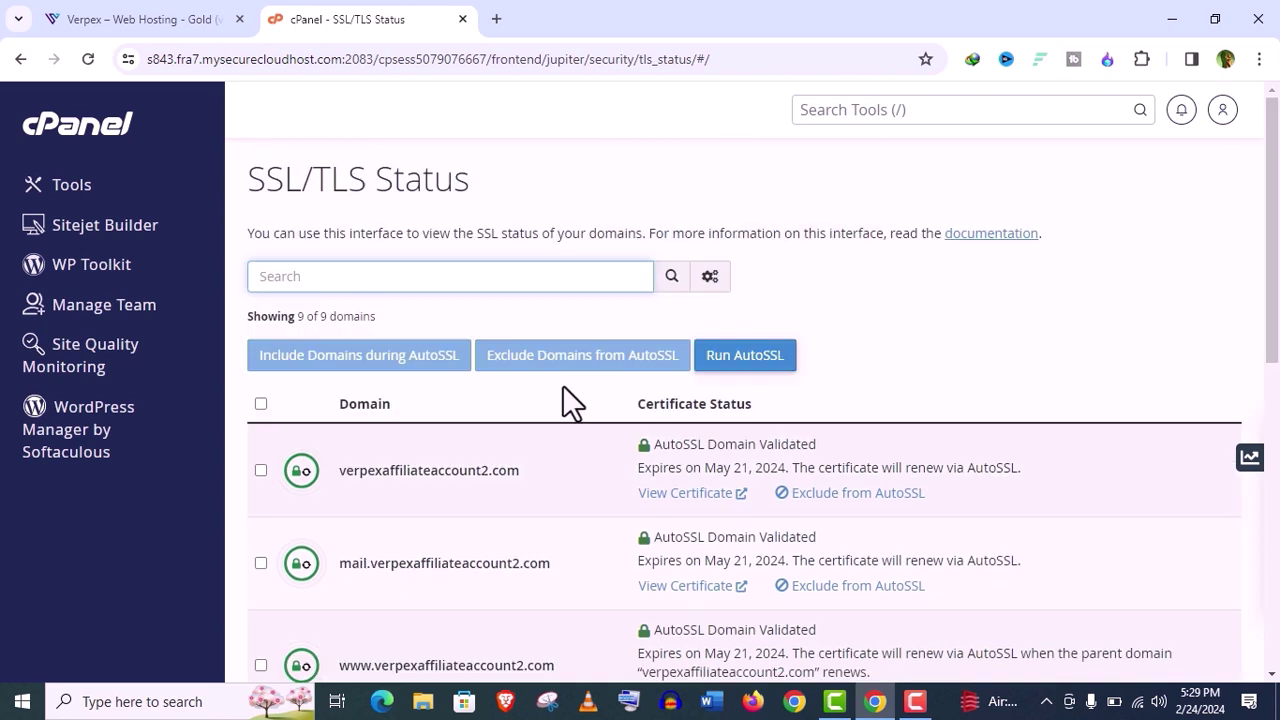
click(260, 470)
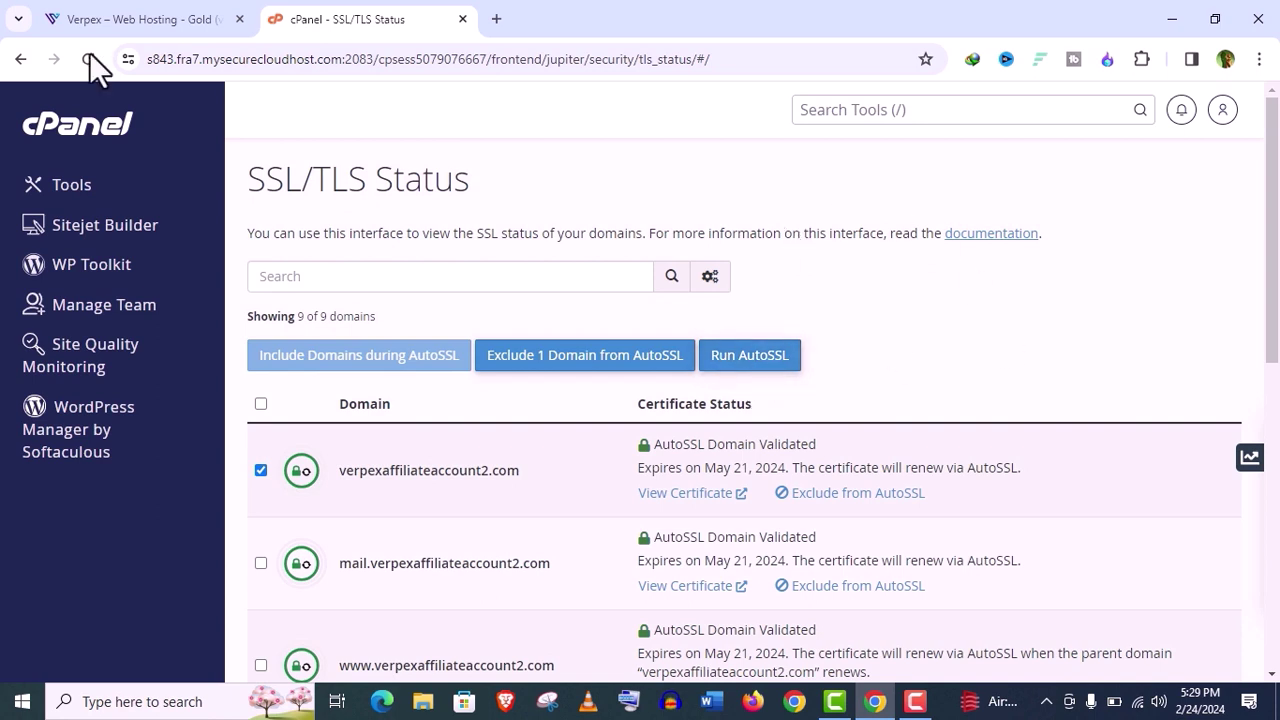
click(45, 145)
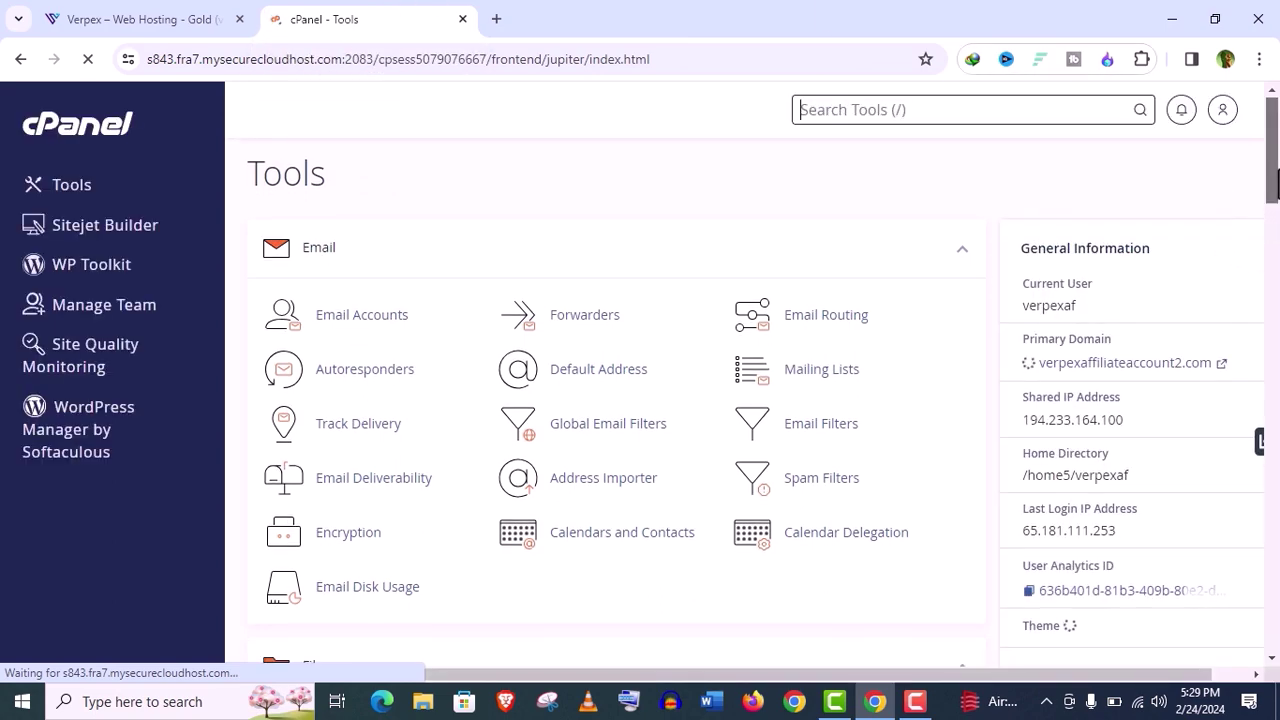
- Choose WordPress from the Scripts list under Softaculous Apps Installer
scroll(1272, 215, down, 2)
drag(1277, 215, 1277, 655)
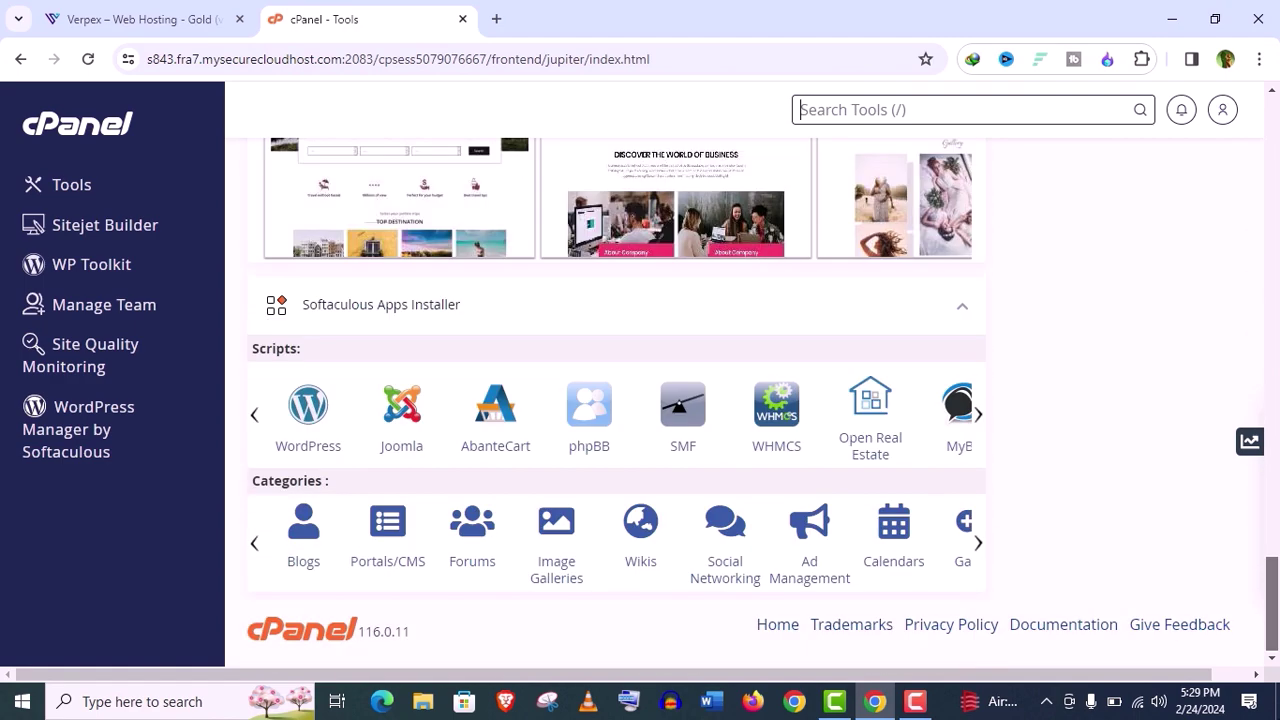
click(315, 413)
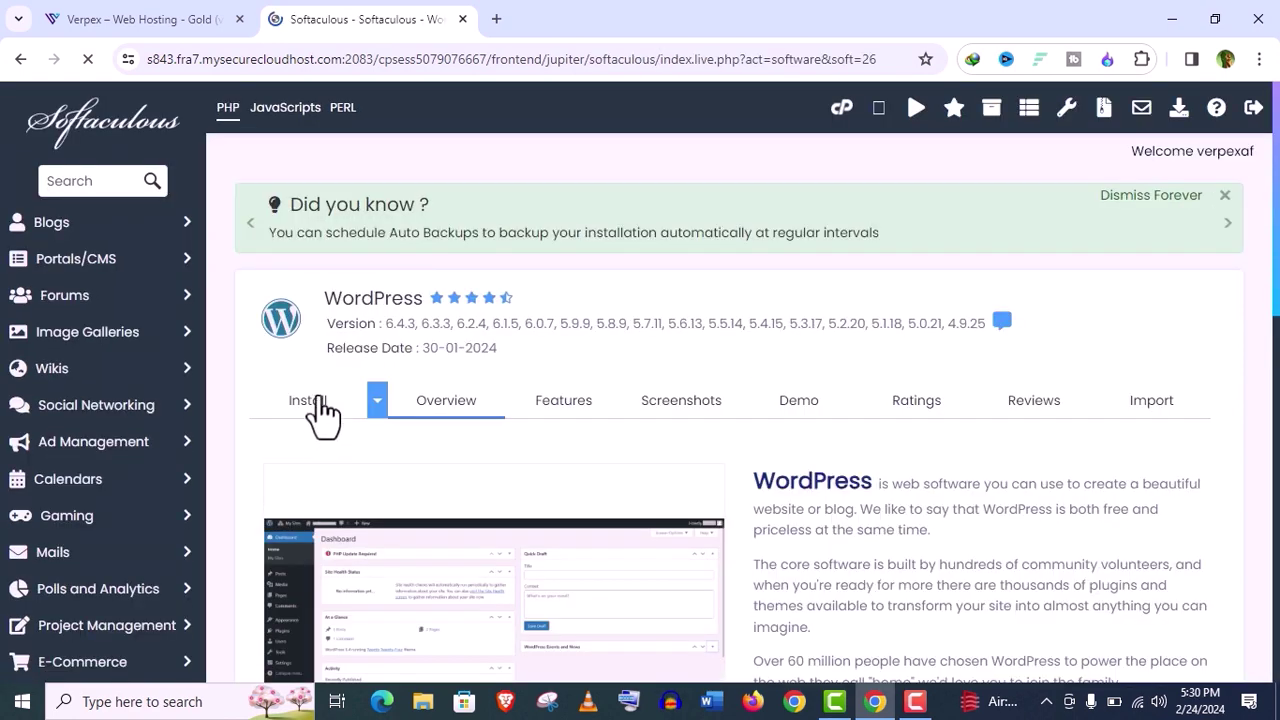
scroll(443, 514, down, 3)
click(443, 514)
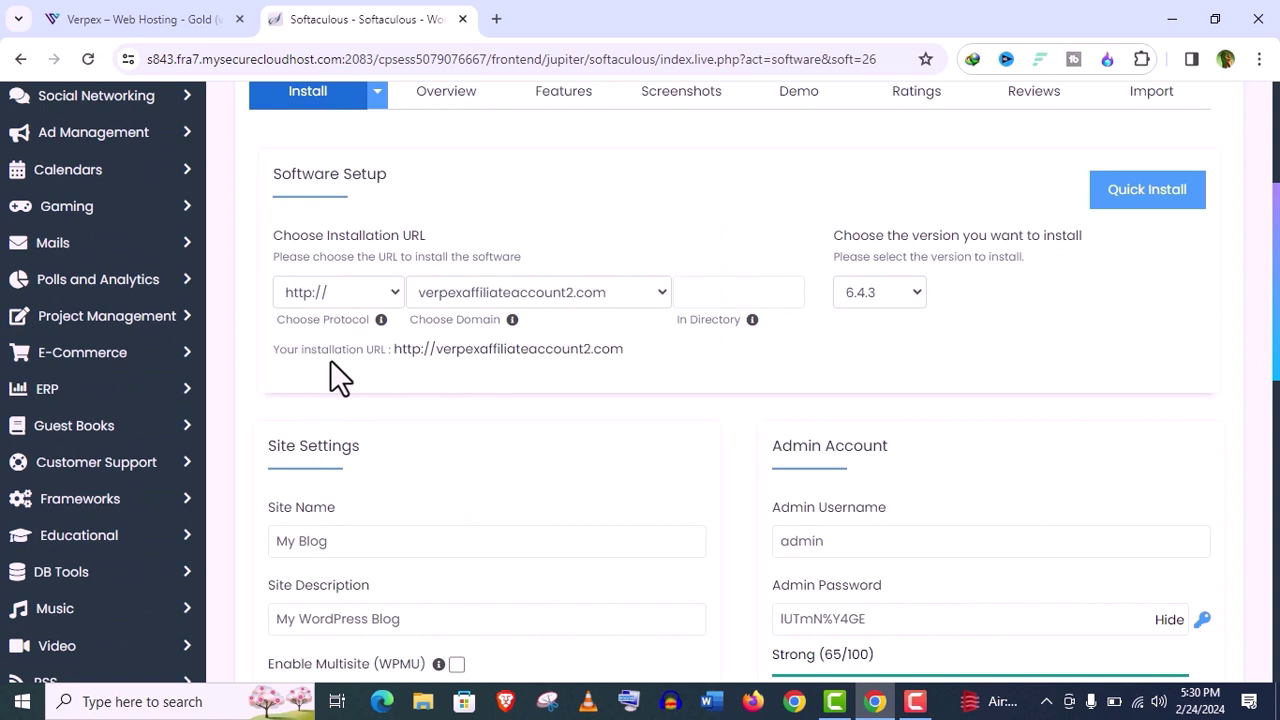
click(392, 285)
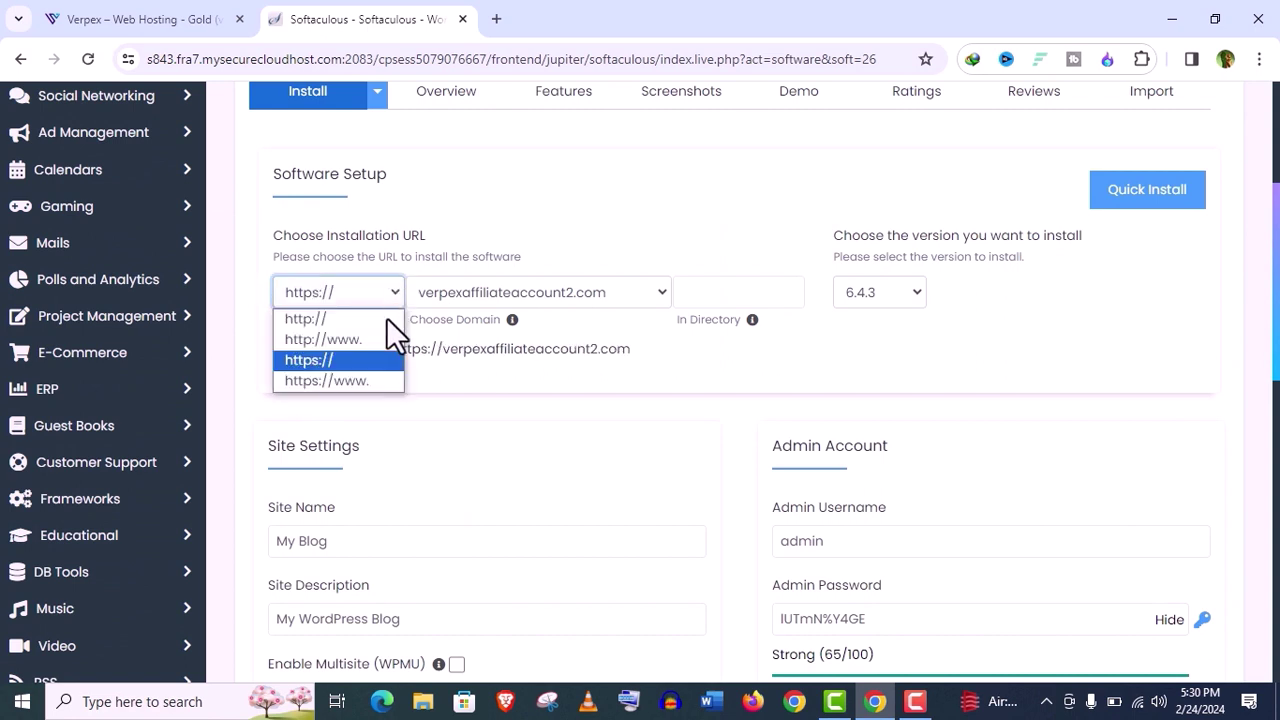
click(377, 377)
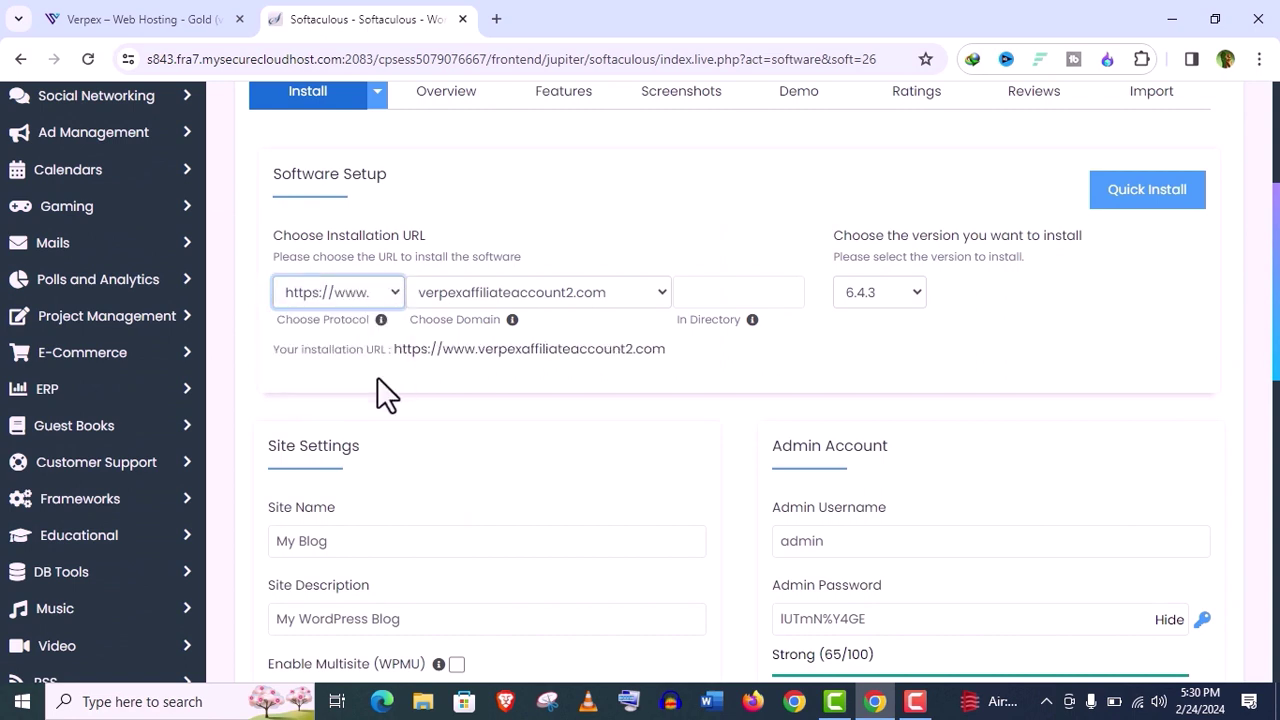
click(717, 290)
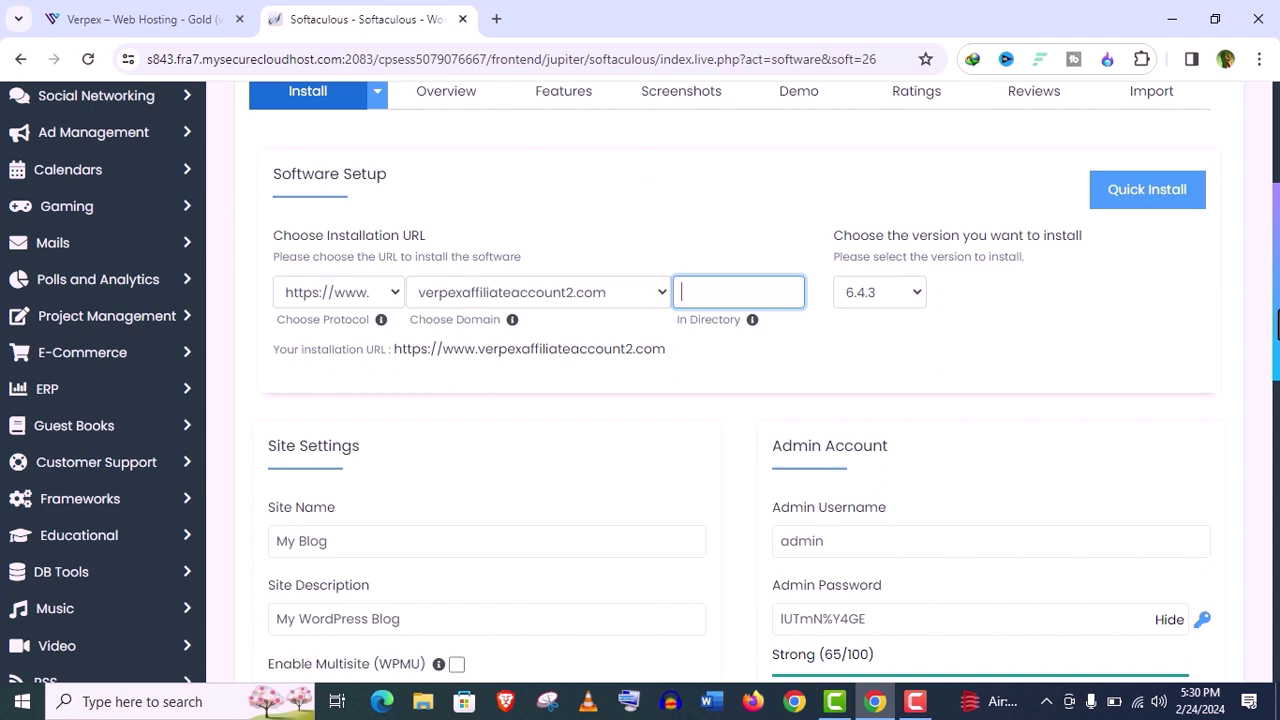
drag(1278, 297, 1276, 390)
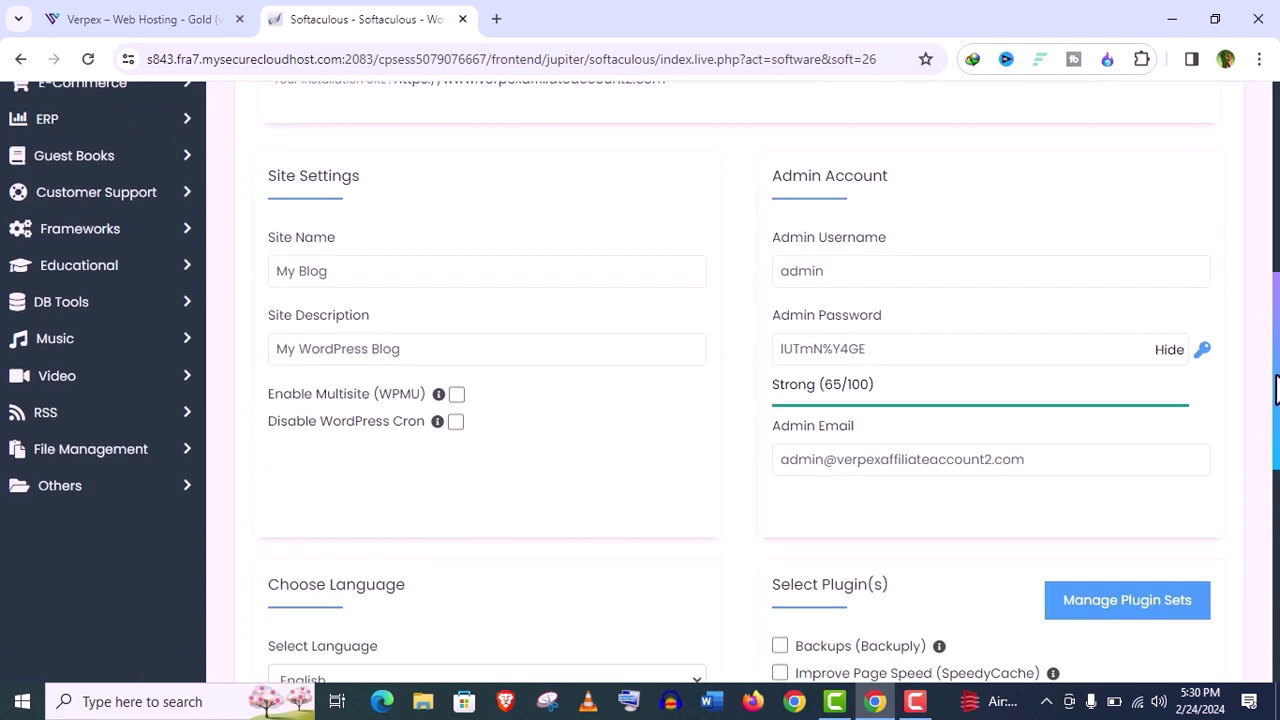
click(847, 460)
double_click(853, 462)
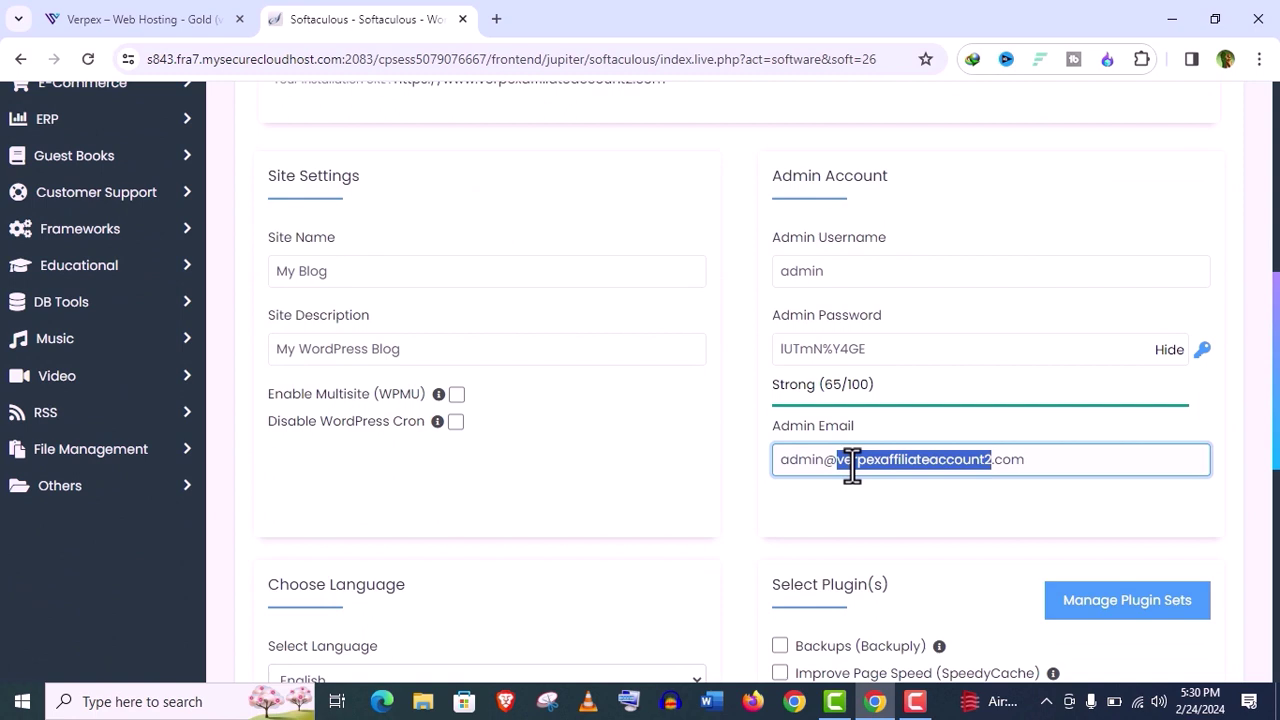
click(829, 460)
click(750, 420)
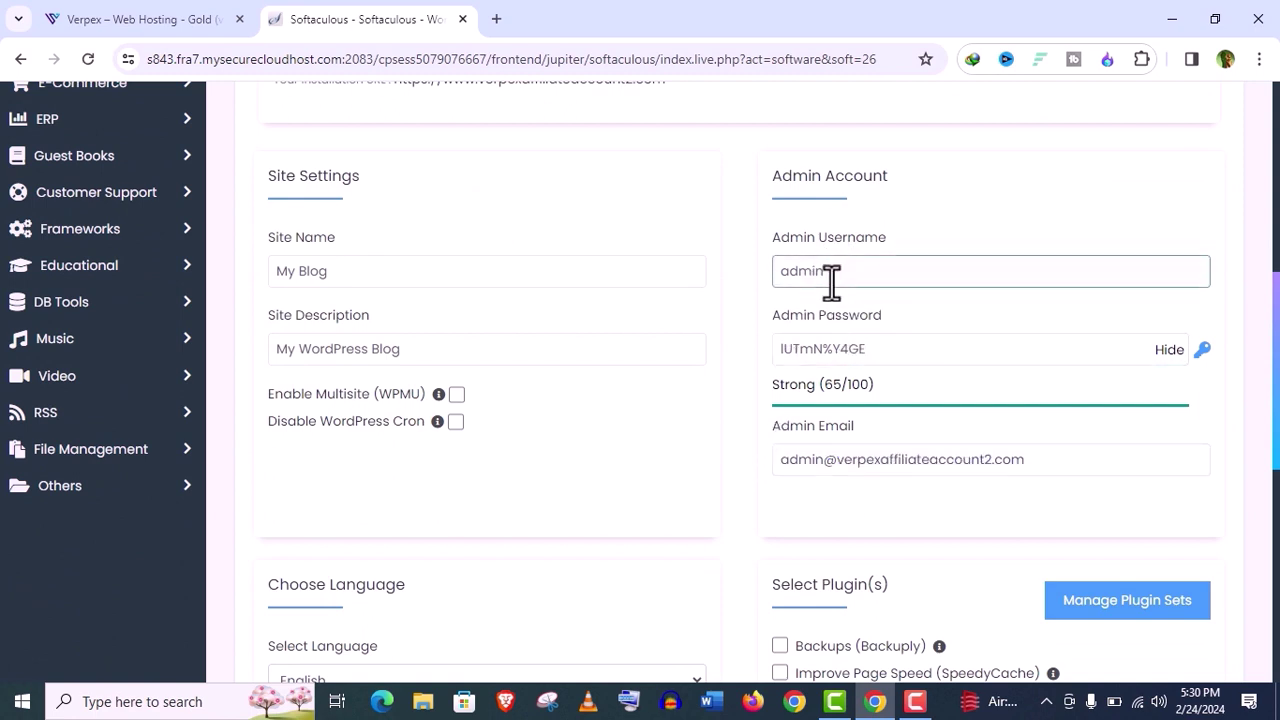
double_click(811, 349)
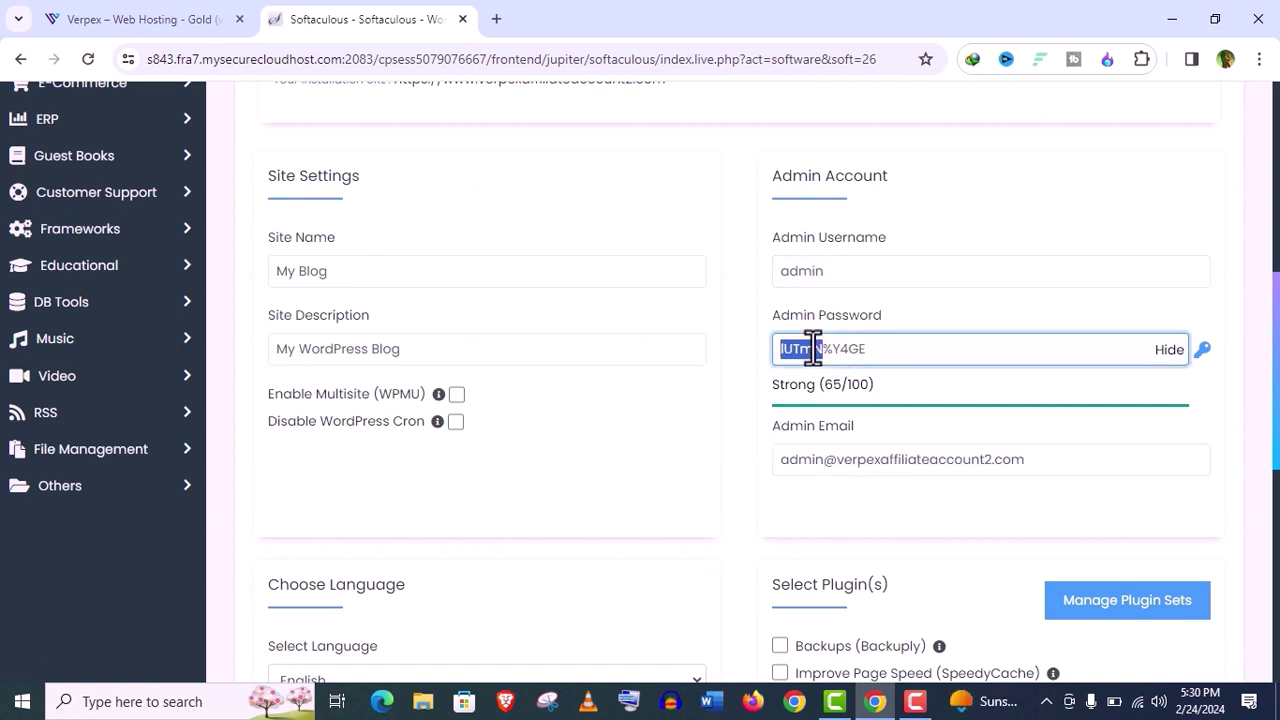
double_click(822, 272)
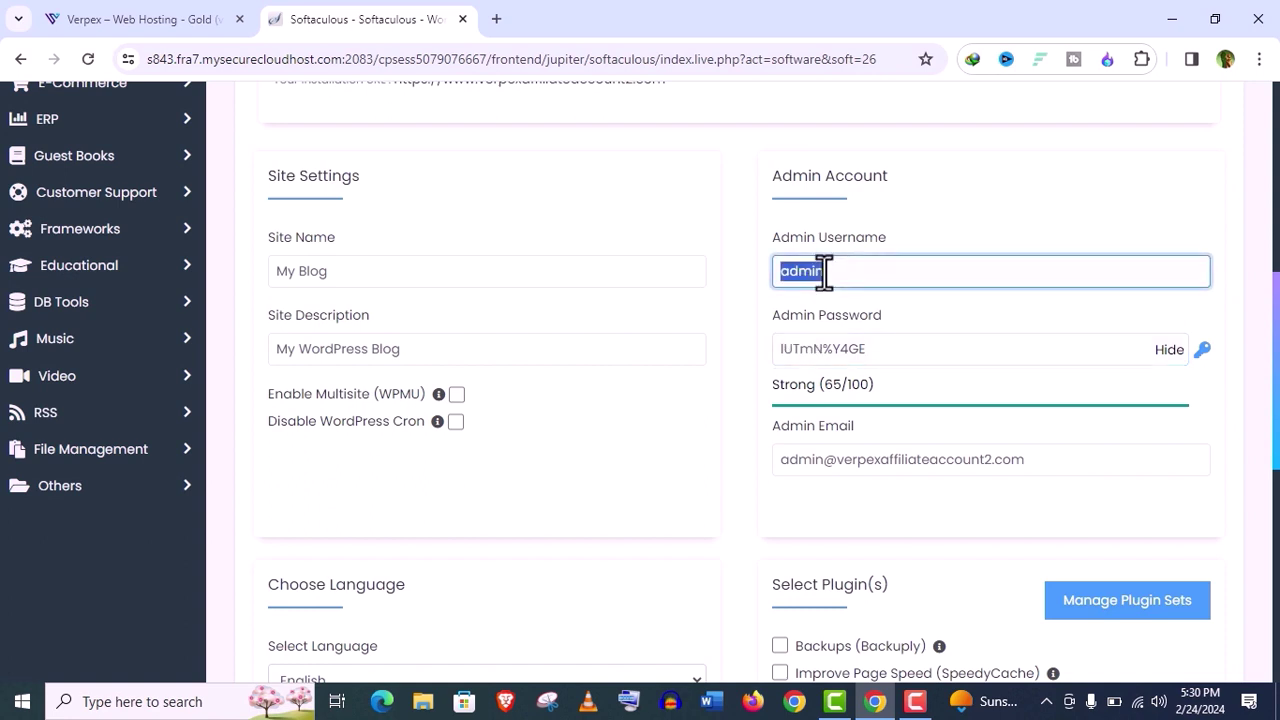
click(834, 349)
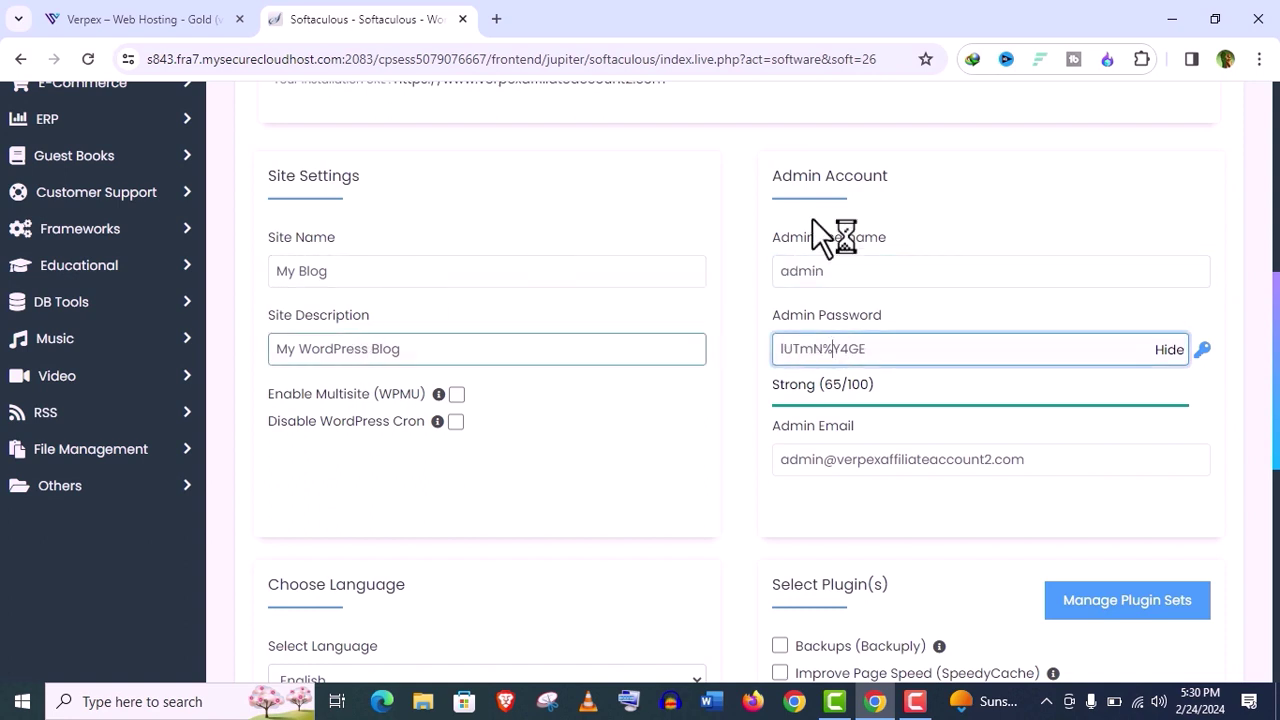
scroll(812, 220, down, 2)
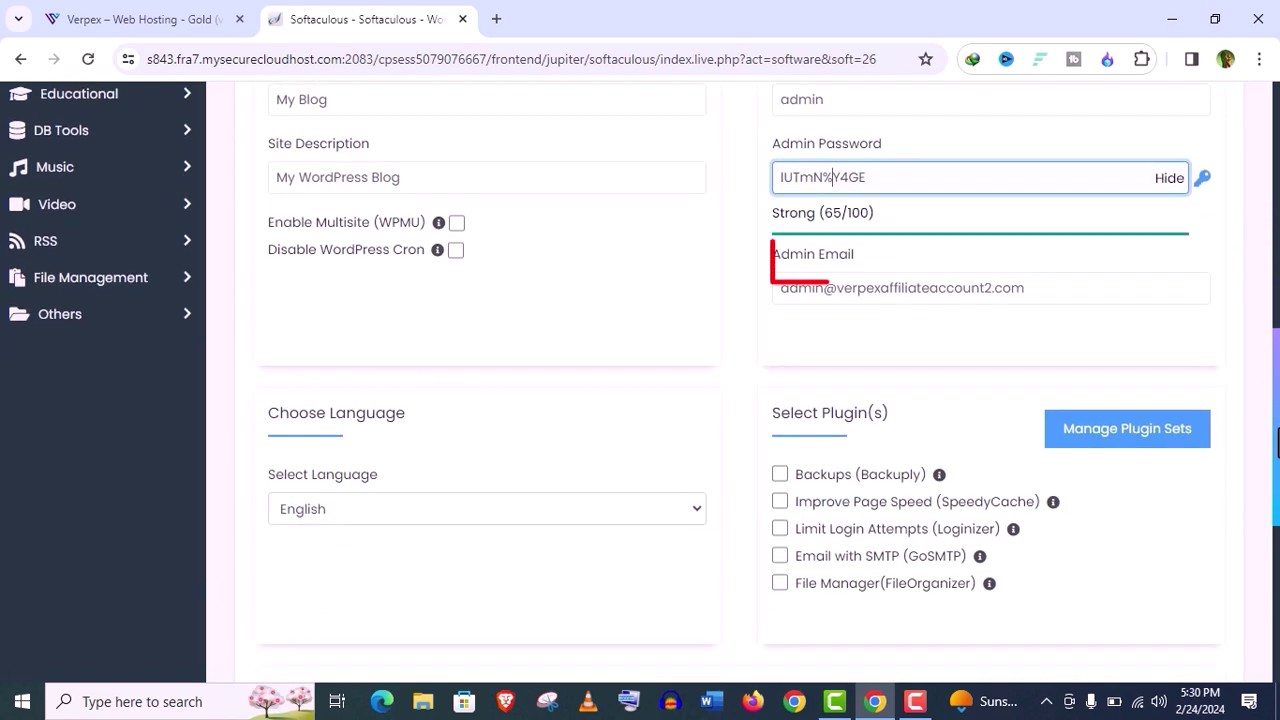
scroll(744, 380, down, 1)
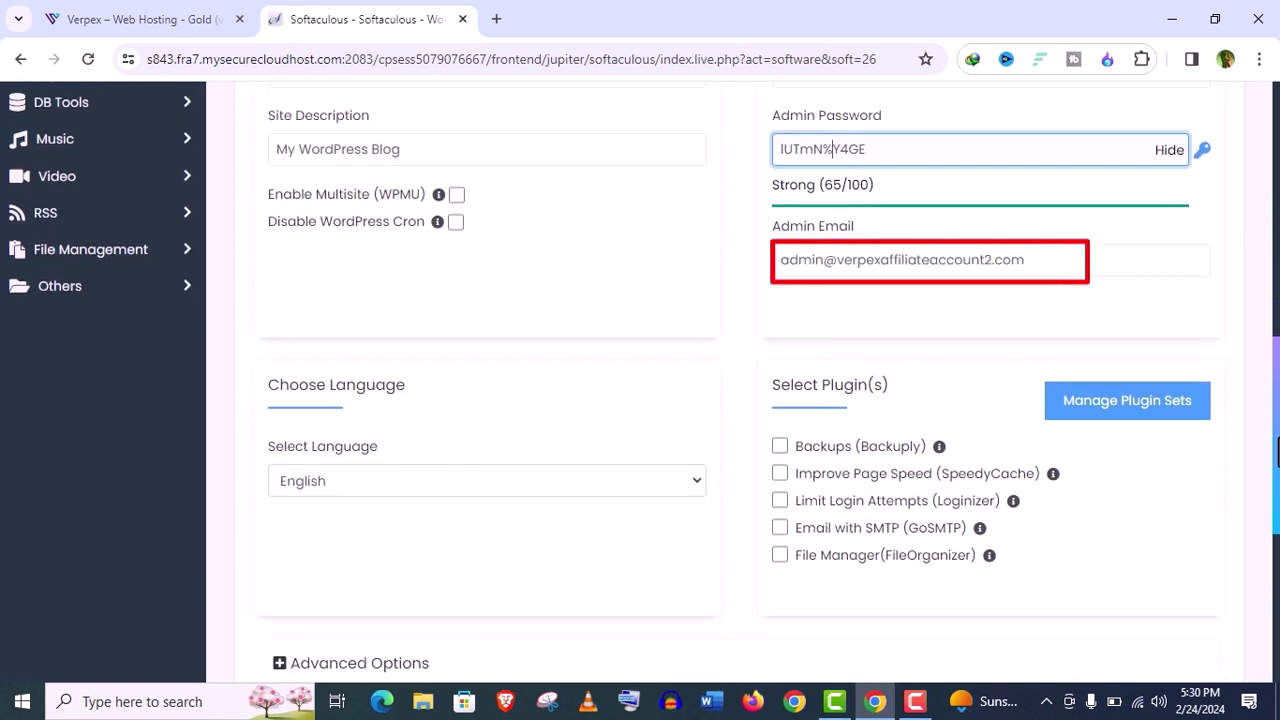
drag(1277, 450, 1276, 520)
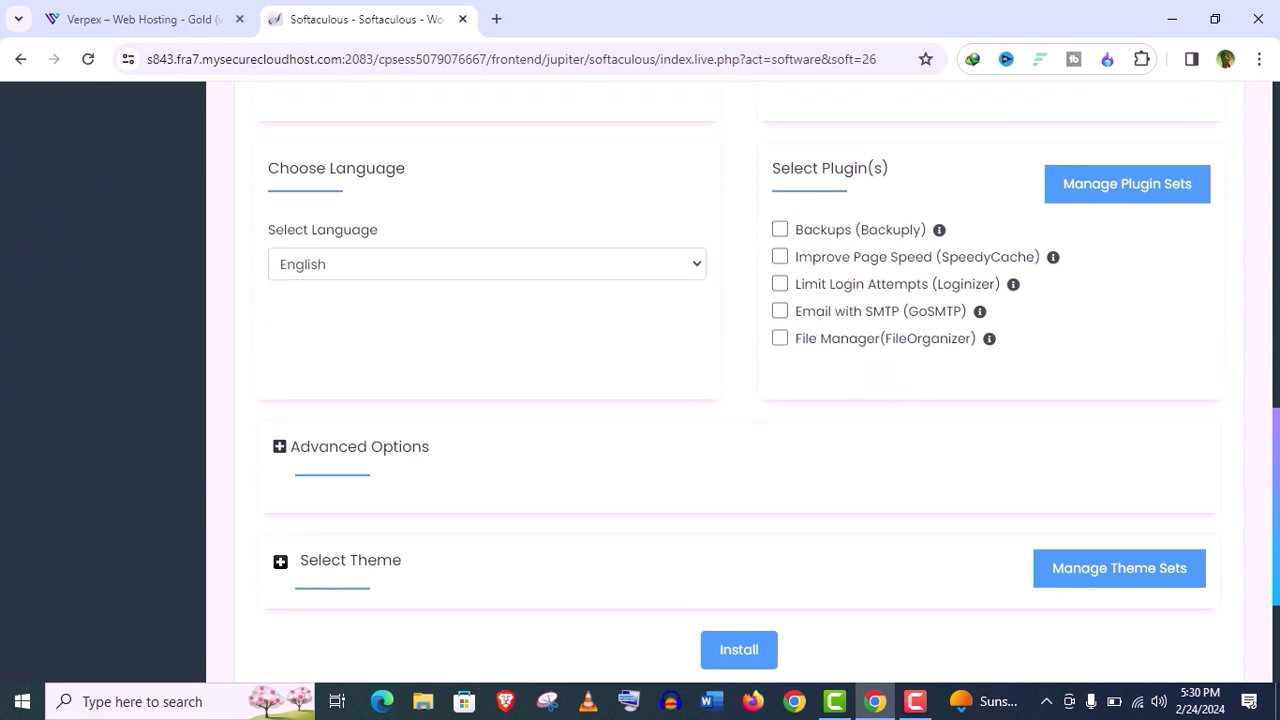
- Review the Advanced Options and Select Theme sections of the install form
drag(1278, 448, 1278, 503)
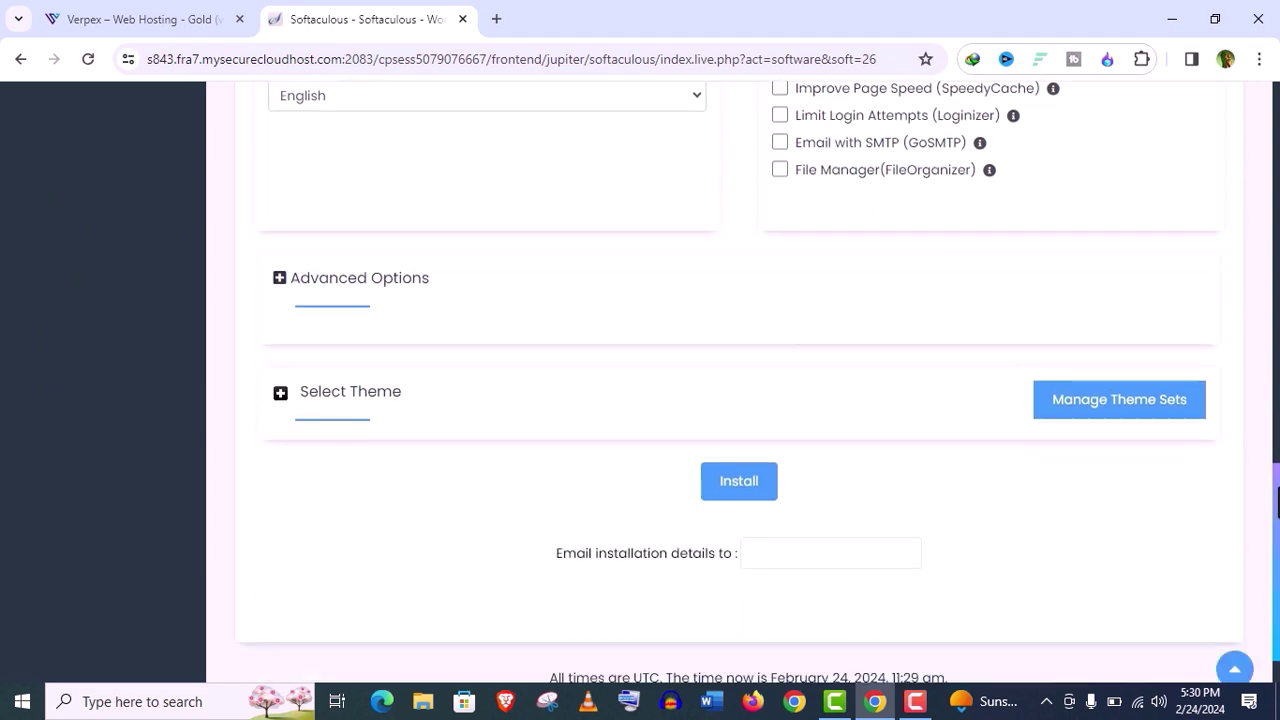
click(280, 280)
click(280, 280)
click(281, 393)
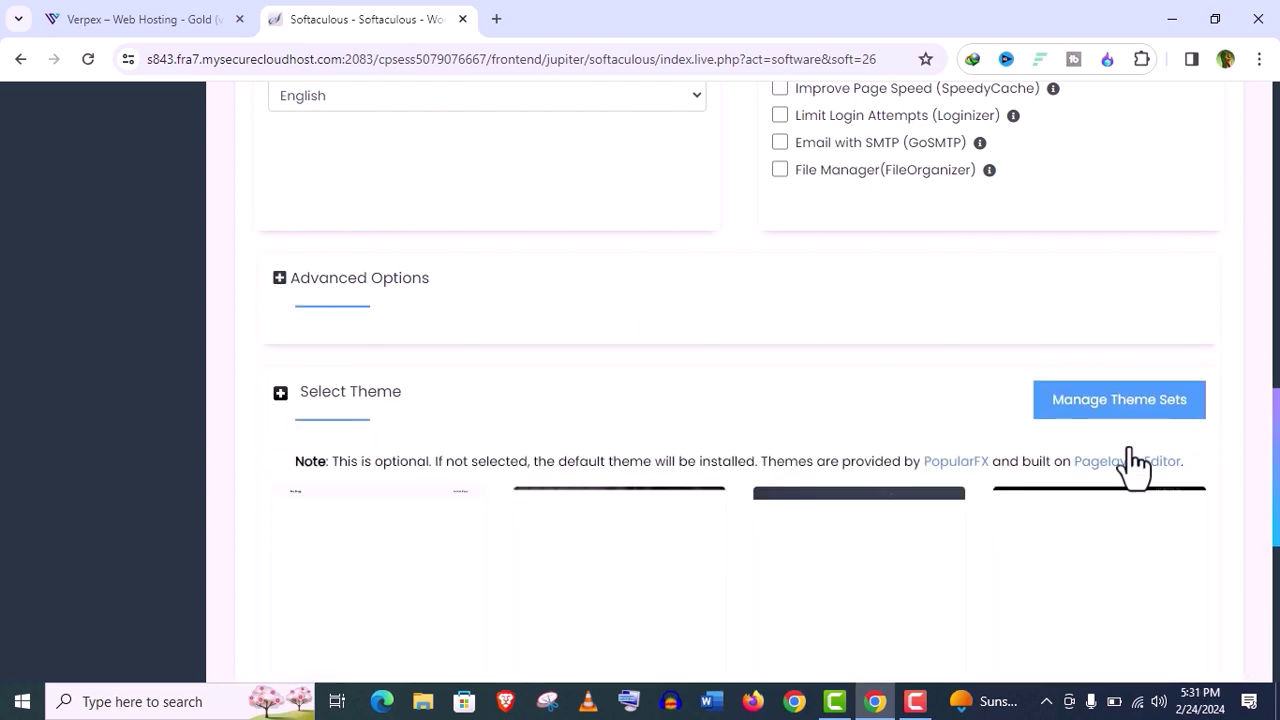
drag(1274, 429, 1277, 572)
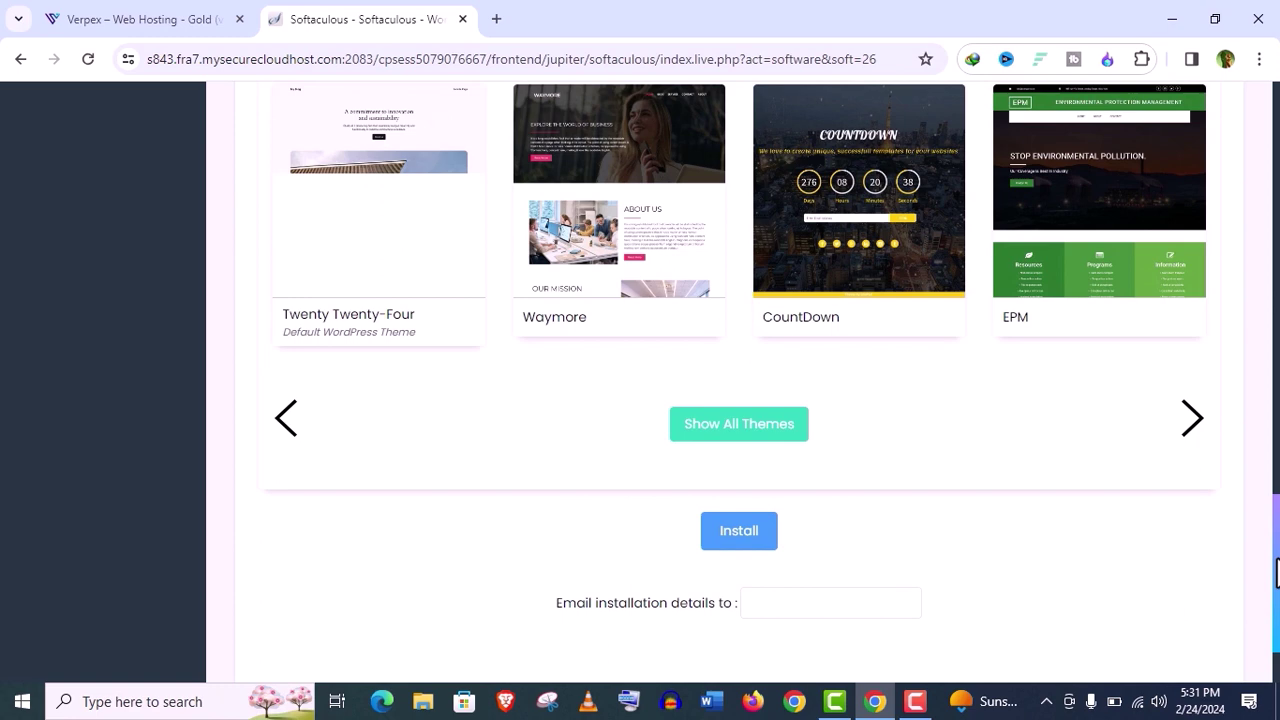
scroll(1277, 572, down, 2)
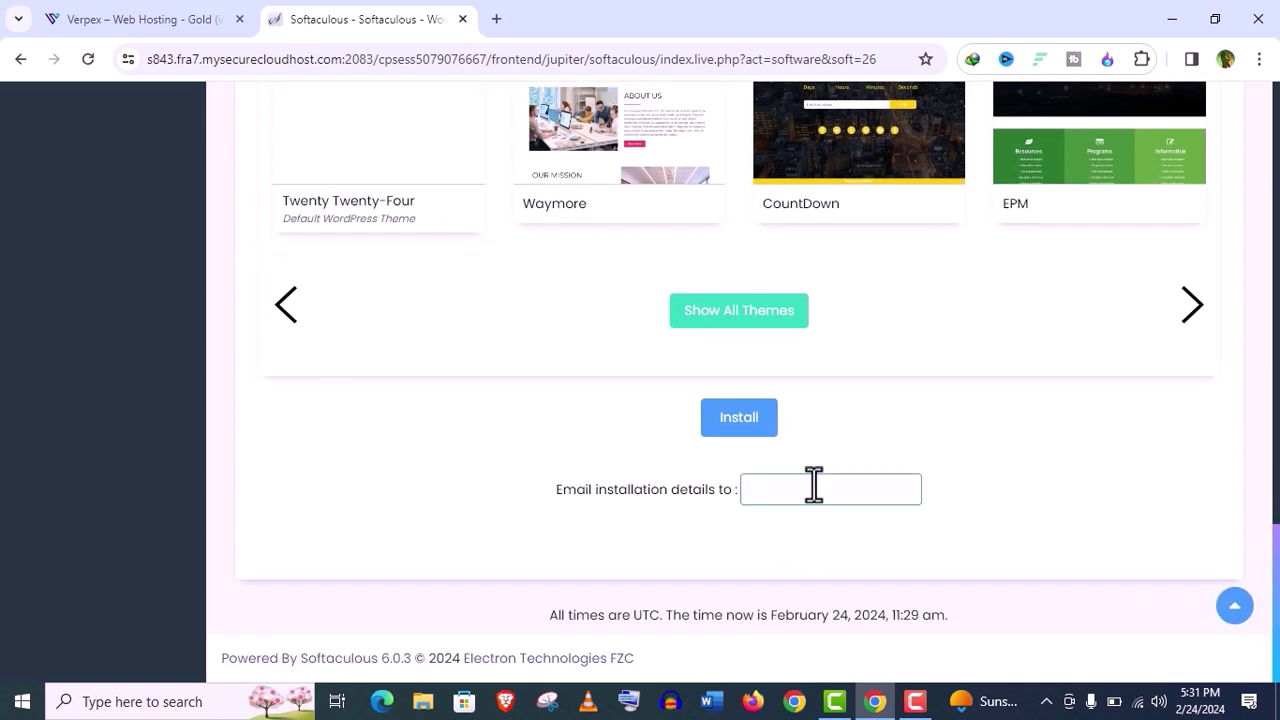
- Autofill the 'Email installation details to' field with the account address, then run the install
click(782, 493)
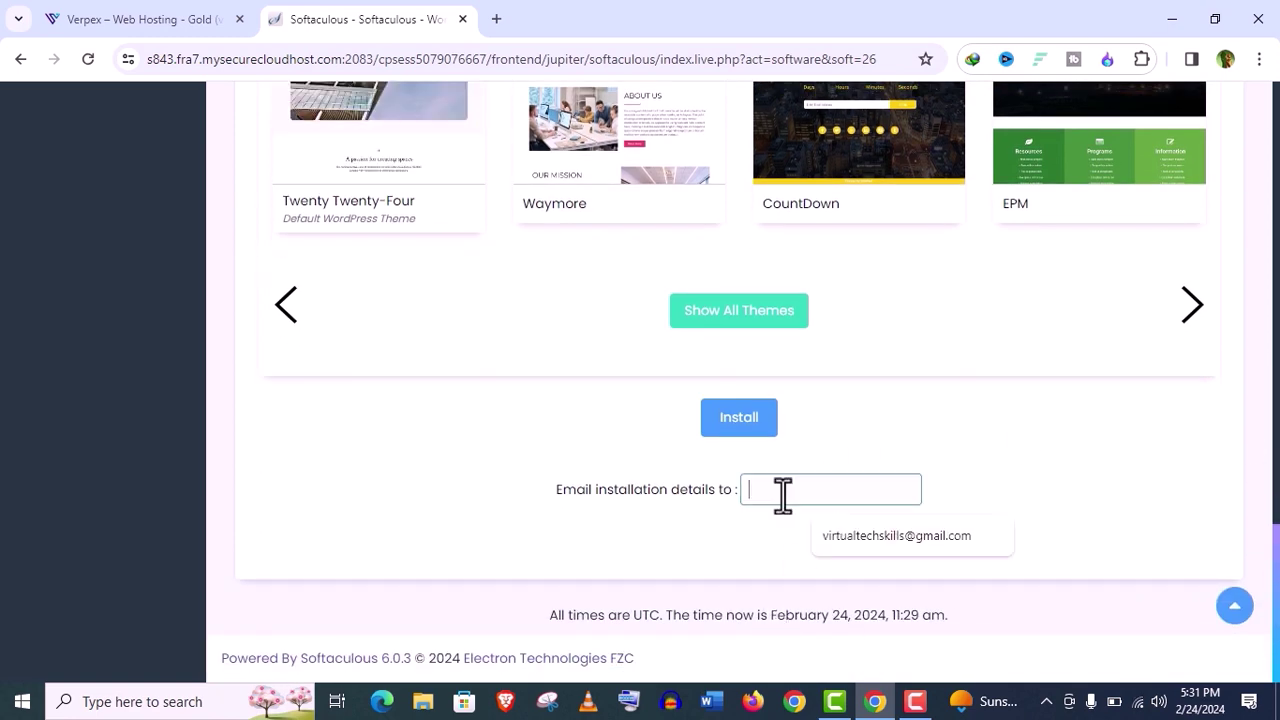
click(851, 535)
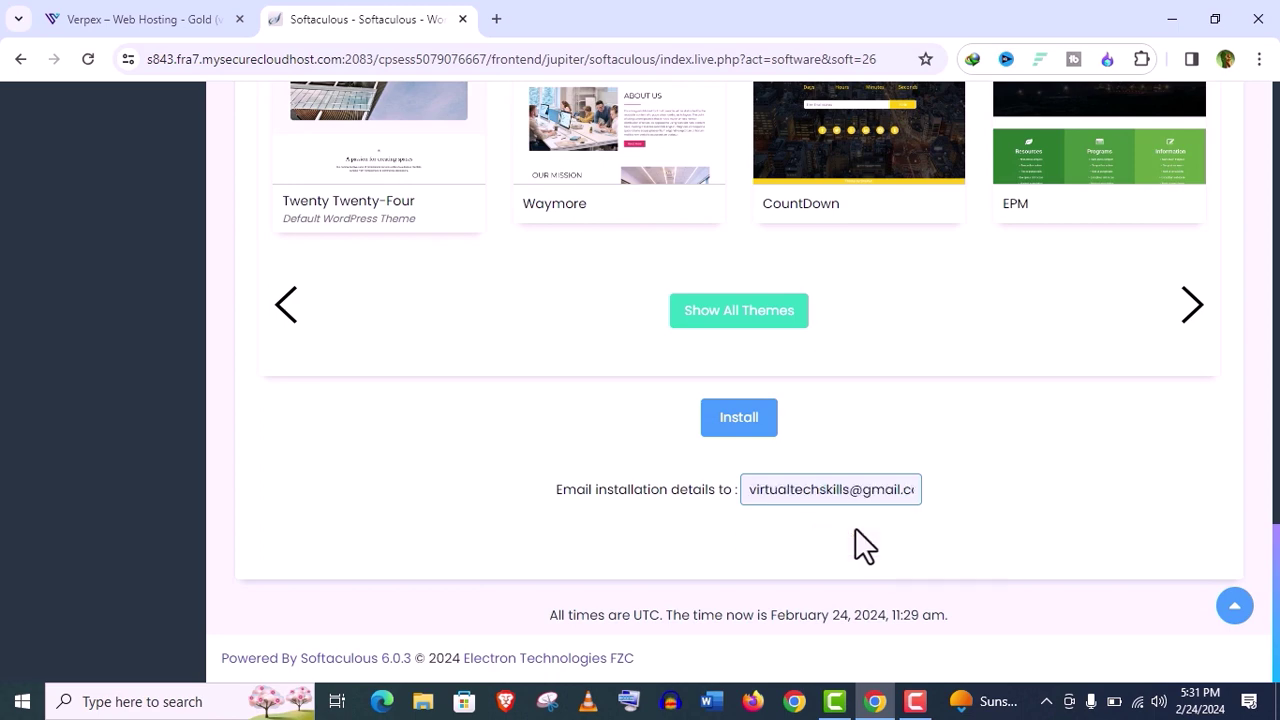
click(745, 435)
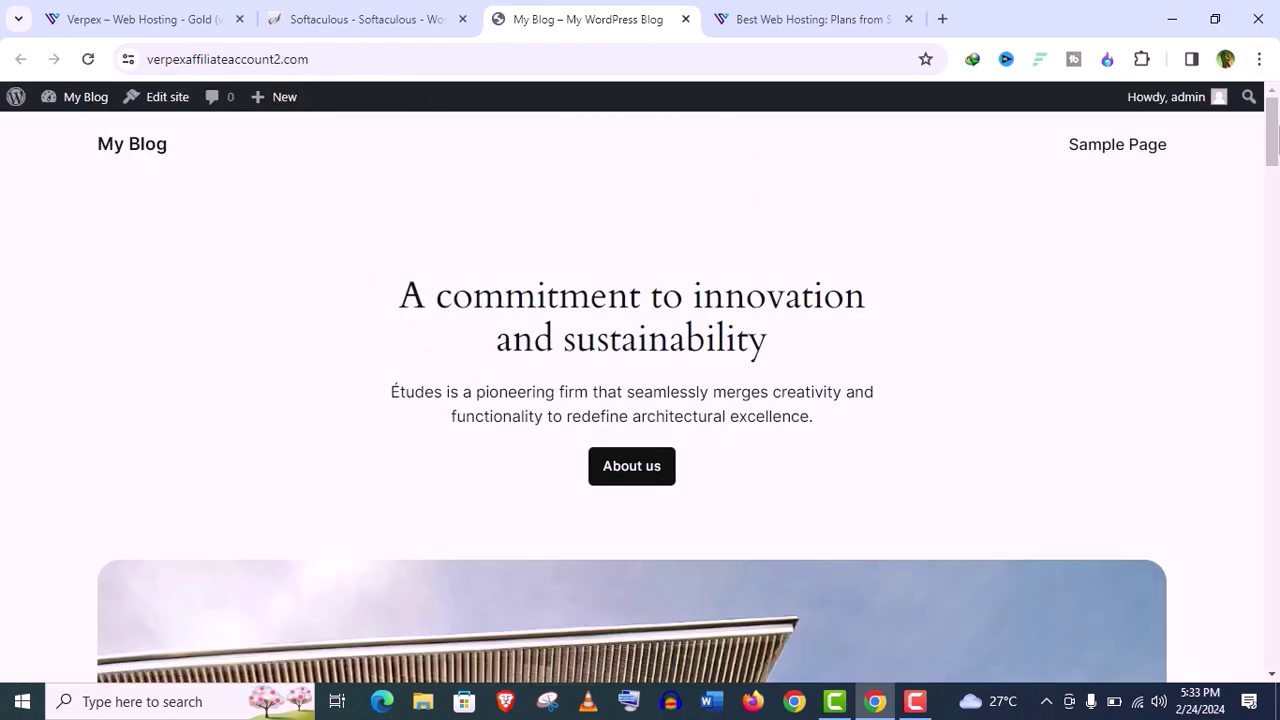
- Close the extra Verpex tab and open the My Blog admin dashboard at /wp-admin
mouse_move(1273, 140)
mouse_down()
mouse_move(1276, 365)
mouse_move(1275, 120)
mouse_up()
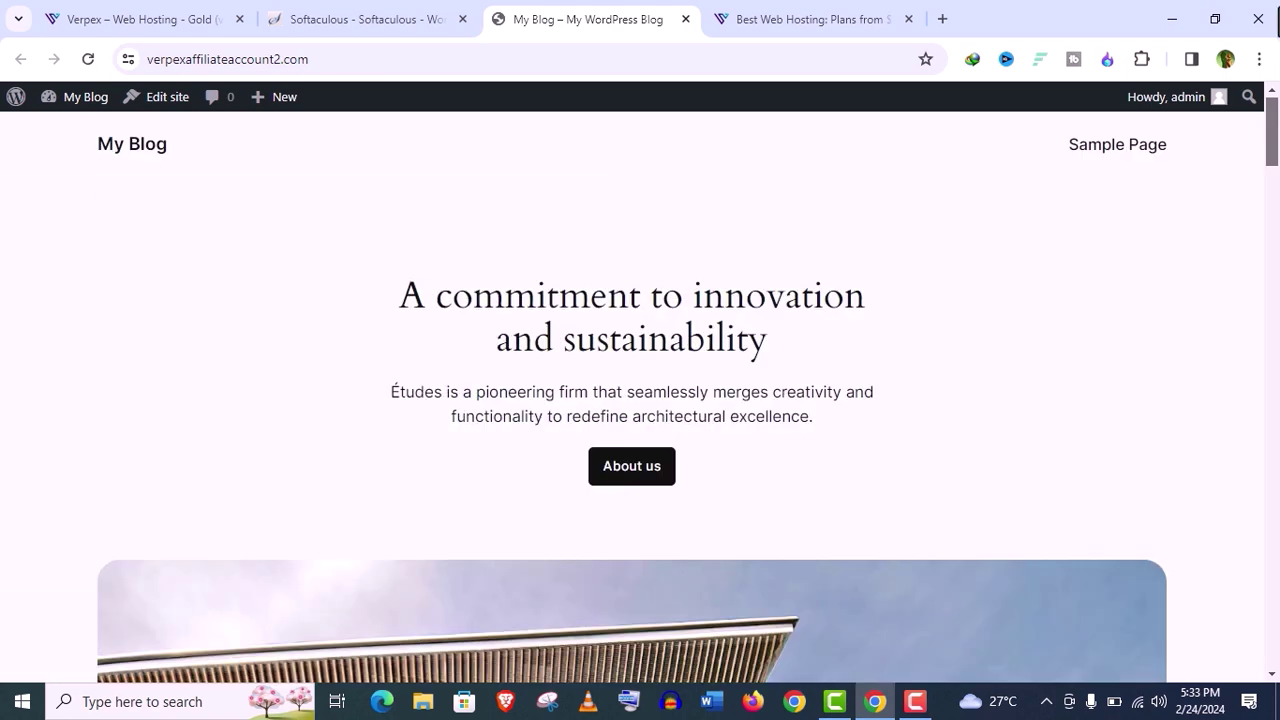
click(908, 19)
click(368, 20)
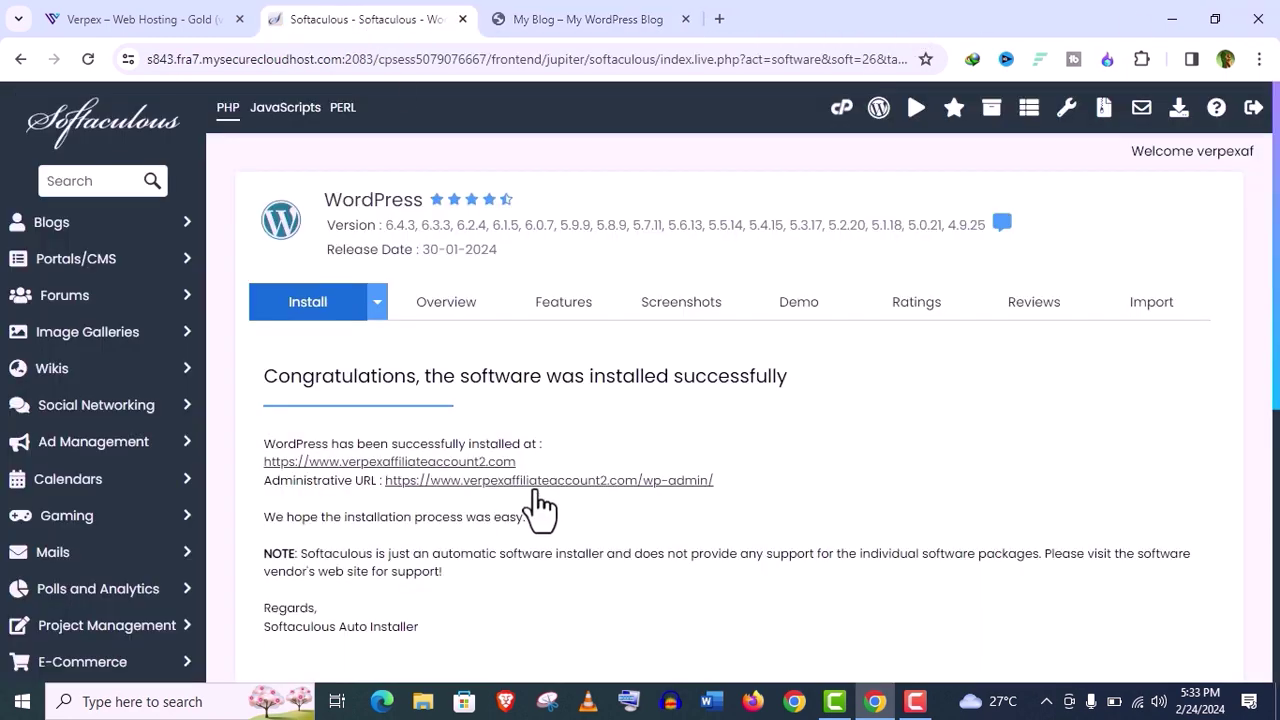
click(468, 480)
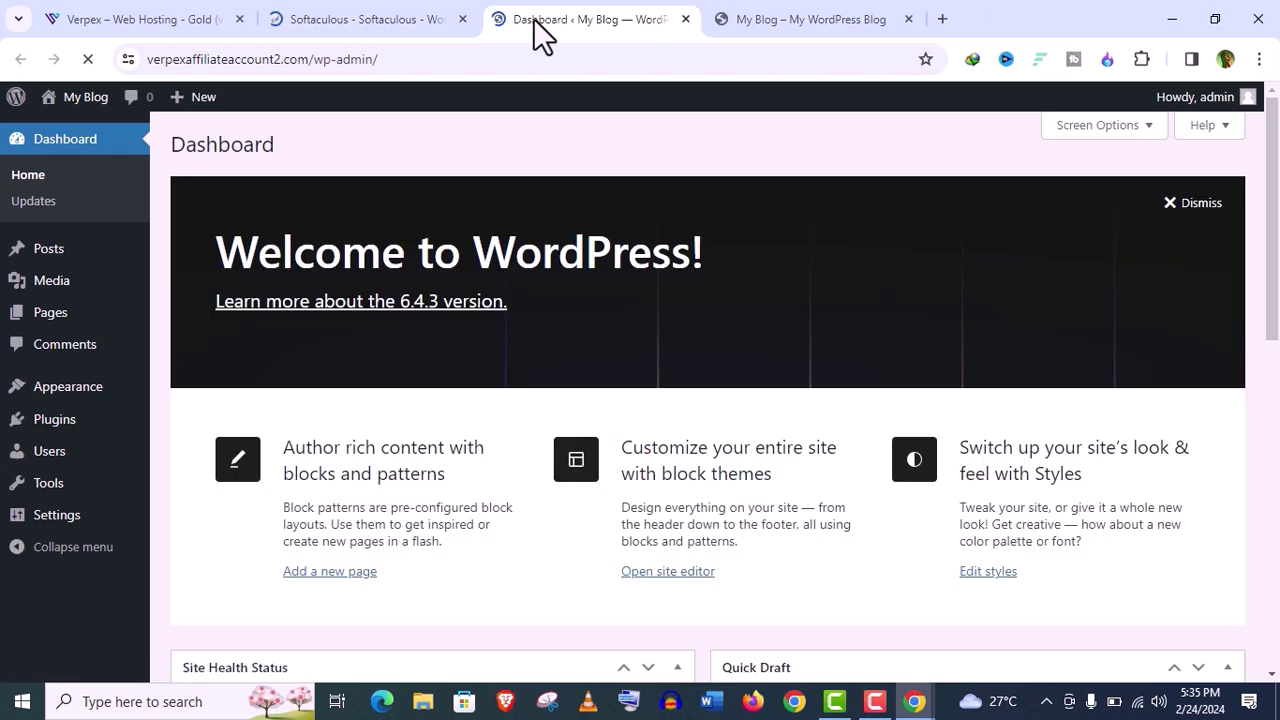
- Read Softaculous's 'New Installation of WordPress' email under Gmail's Updates, then return to Verpex's Gold hosting page
click(943, 20)
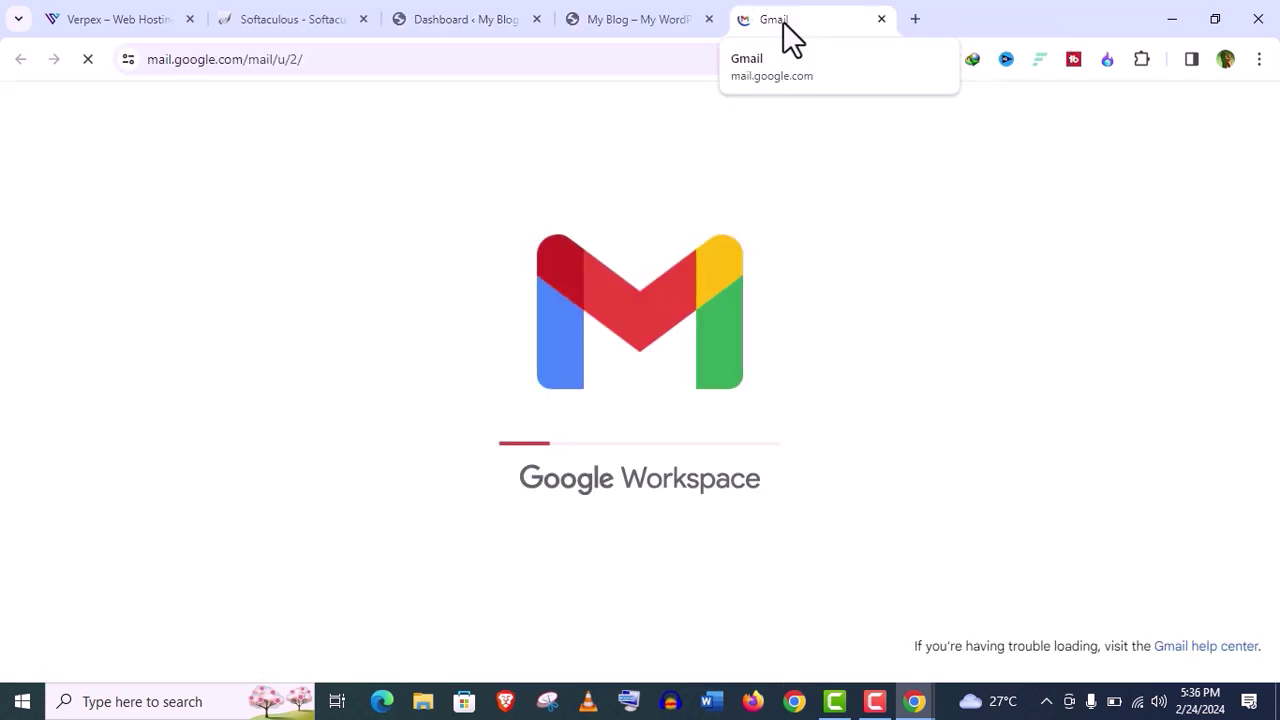
click(1032, 215)
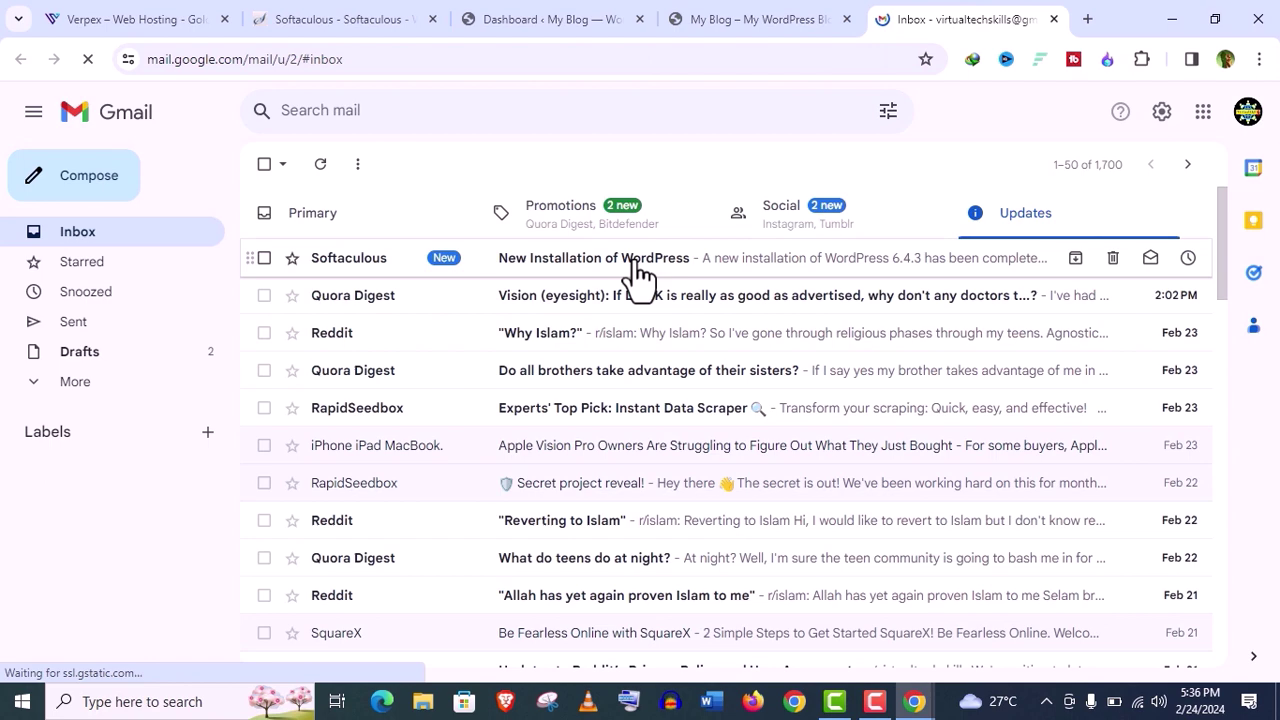
click(633, 262)
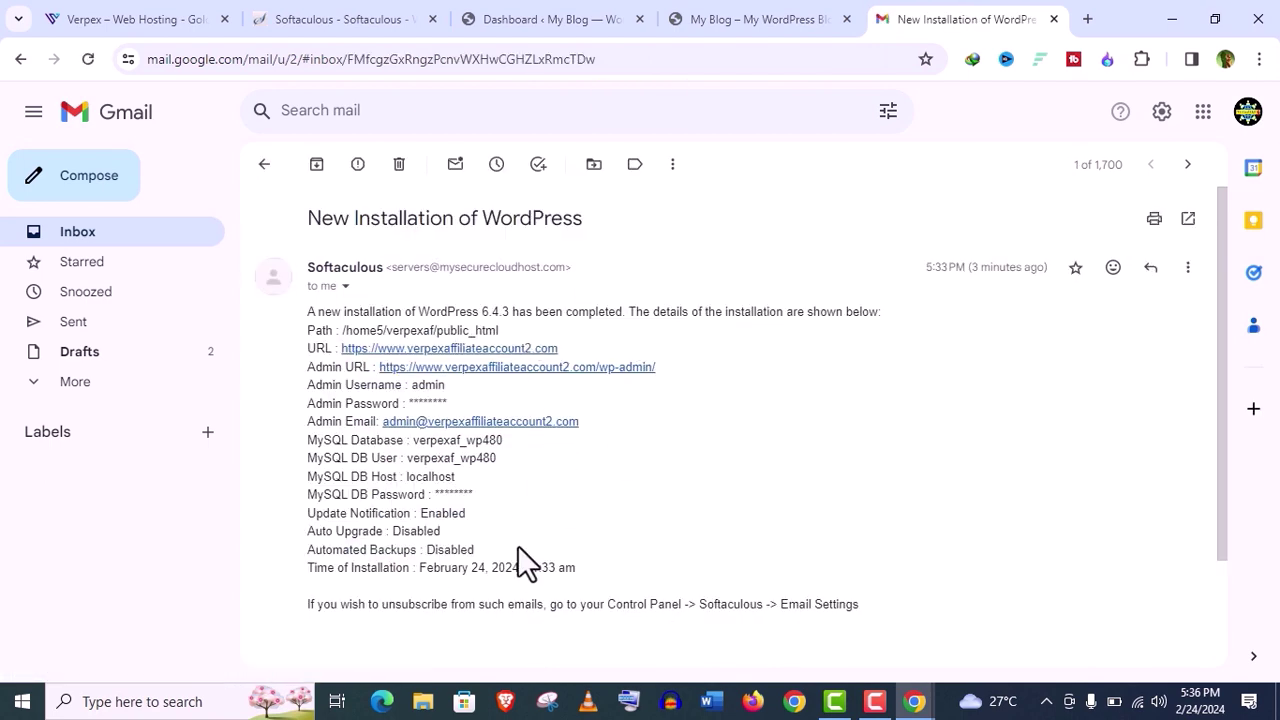
click(751, 16)
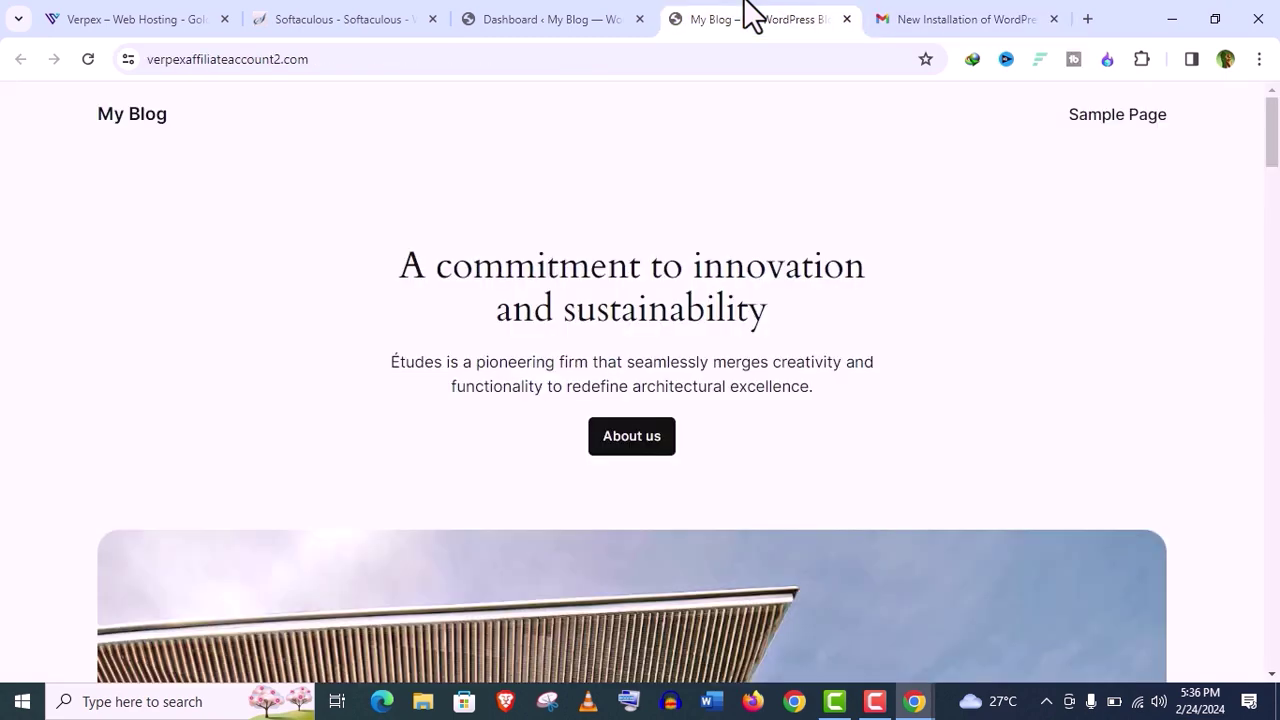
click(188, 20)
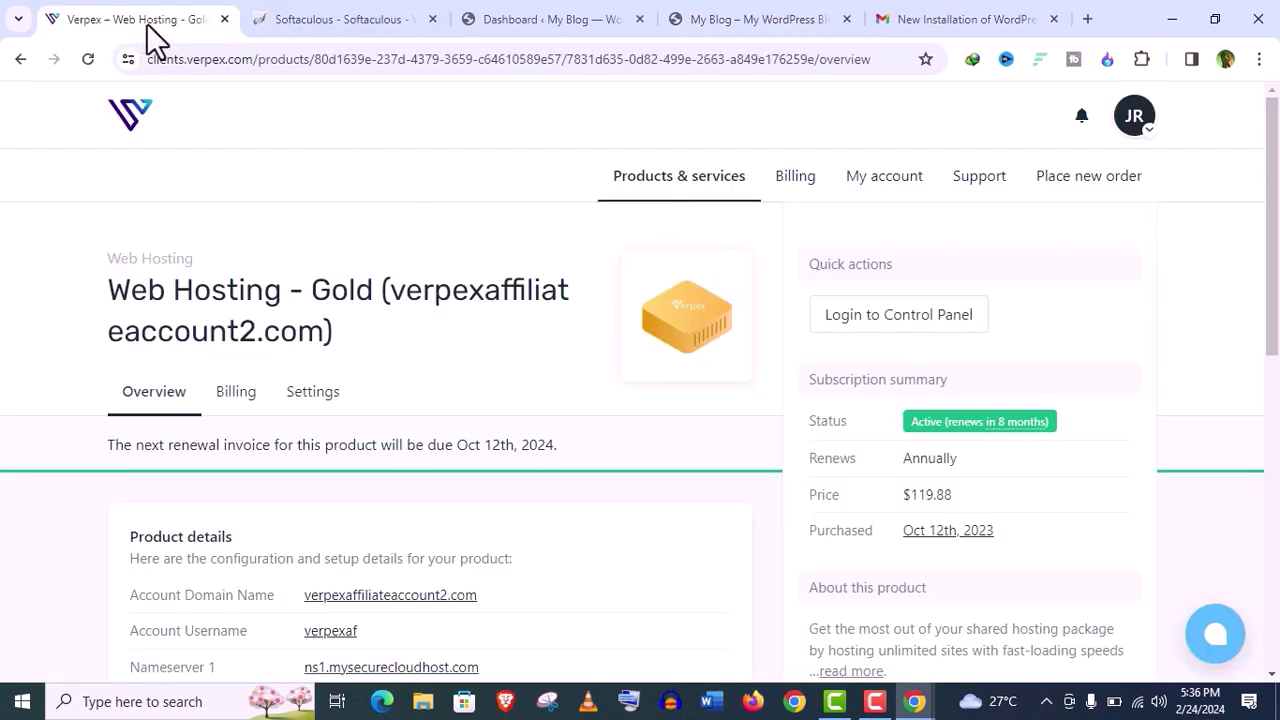
- Reopen the Verpex support chat, give the conversation the top heart-eyes rating, and return to Welcome
click(985, 178)
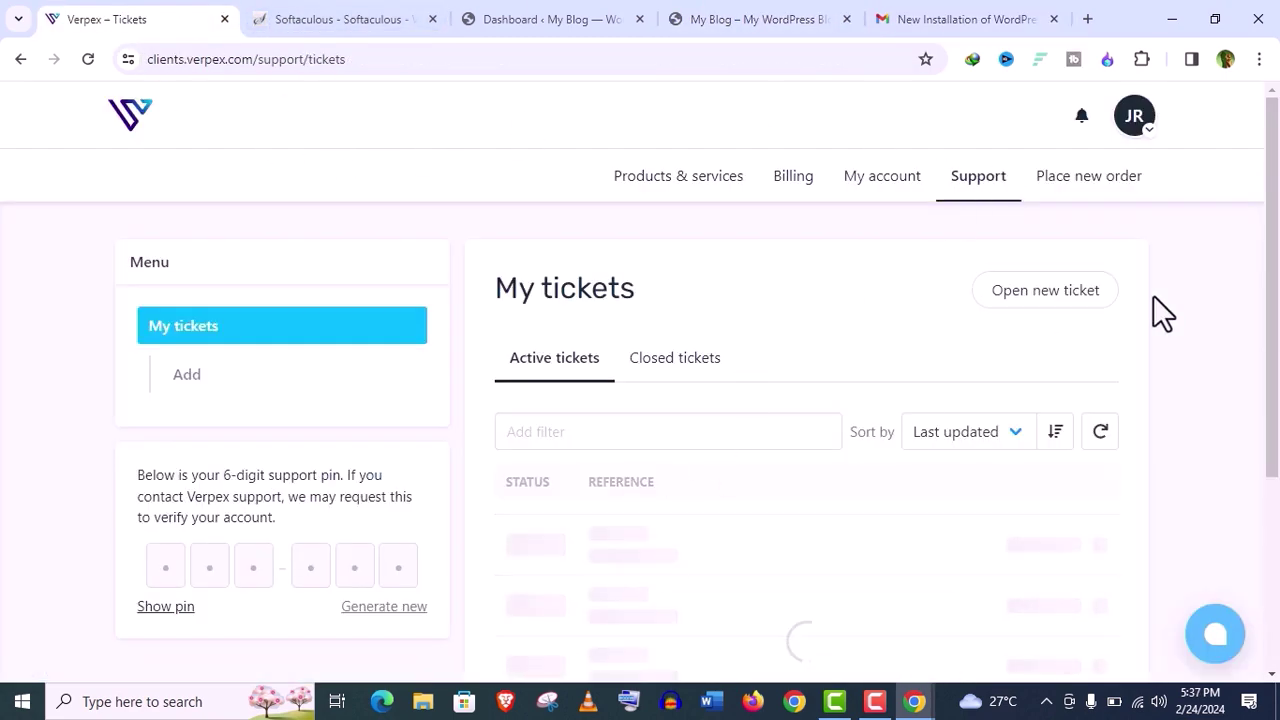
click(1016, 298)
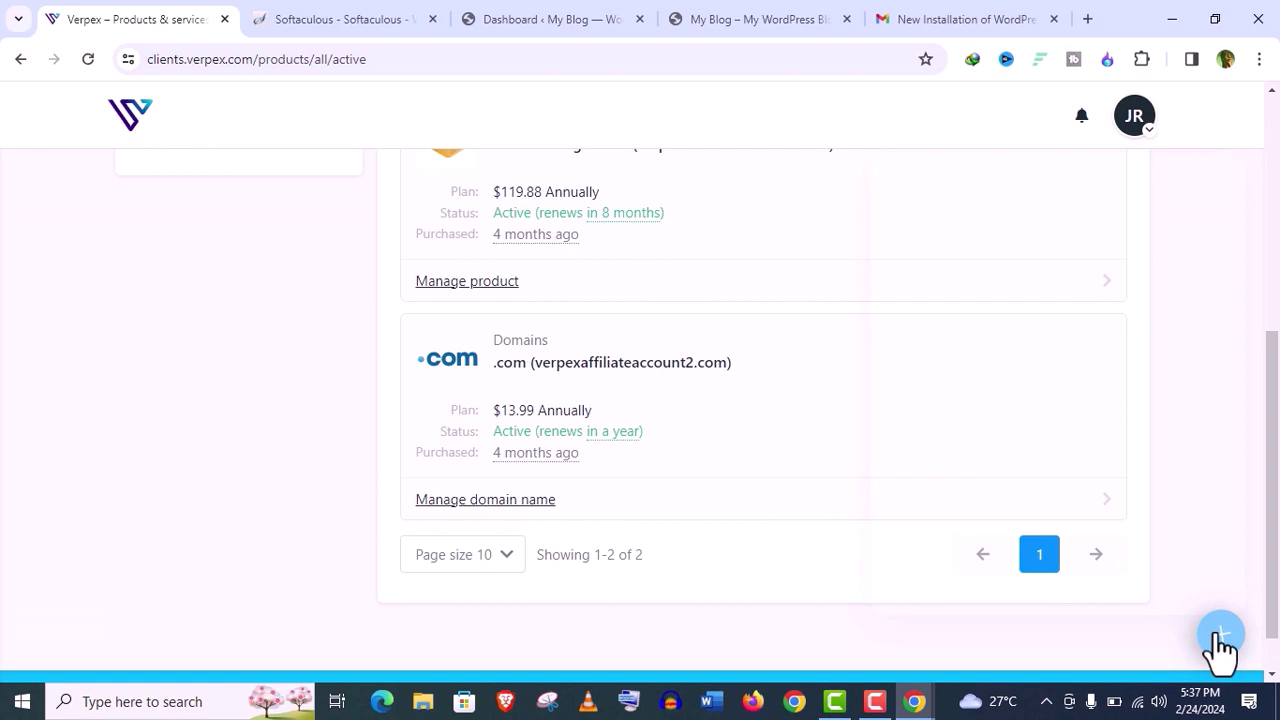
click(1217, 645)
click(993, 438)
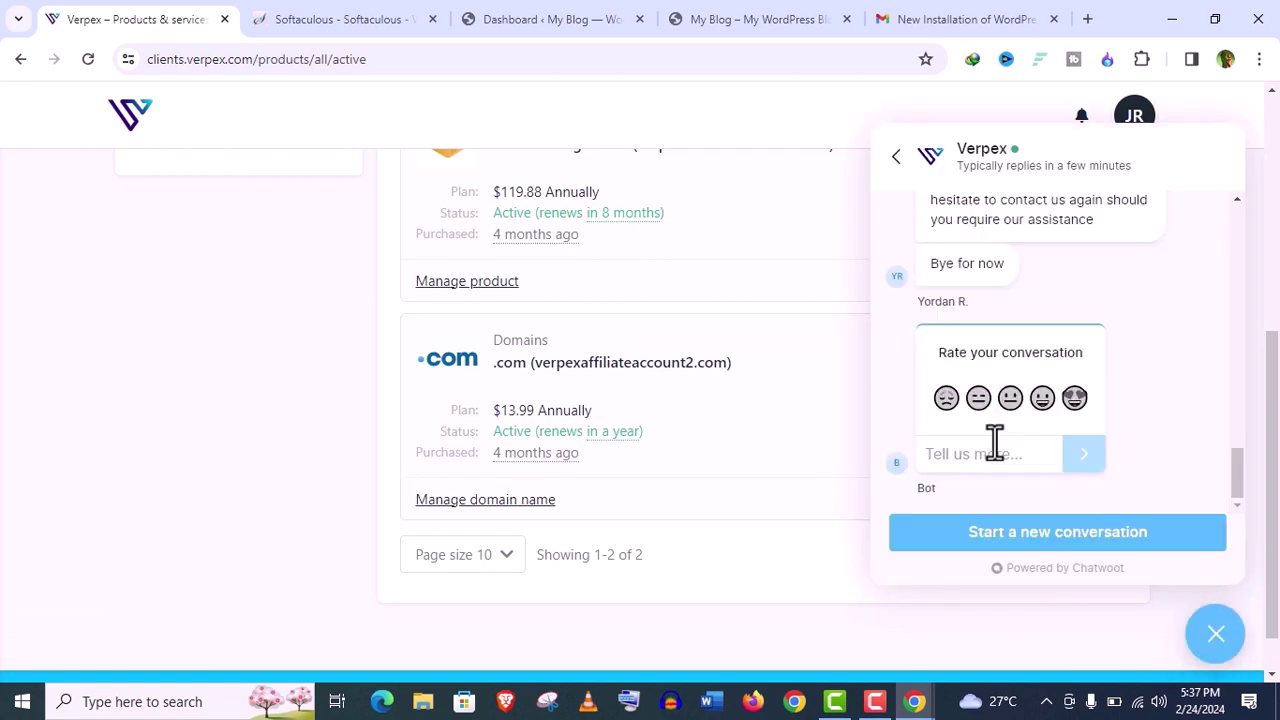
click(1055, 532)
click(1087, 514)
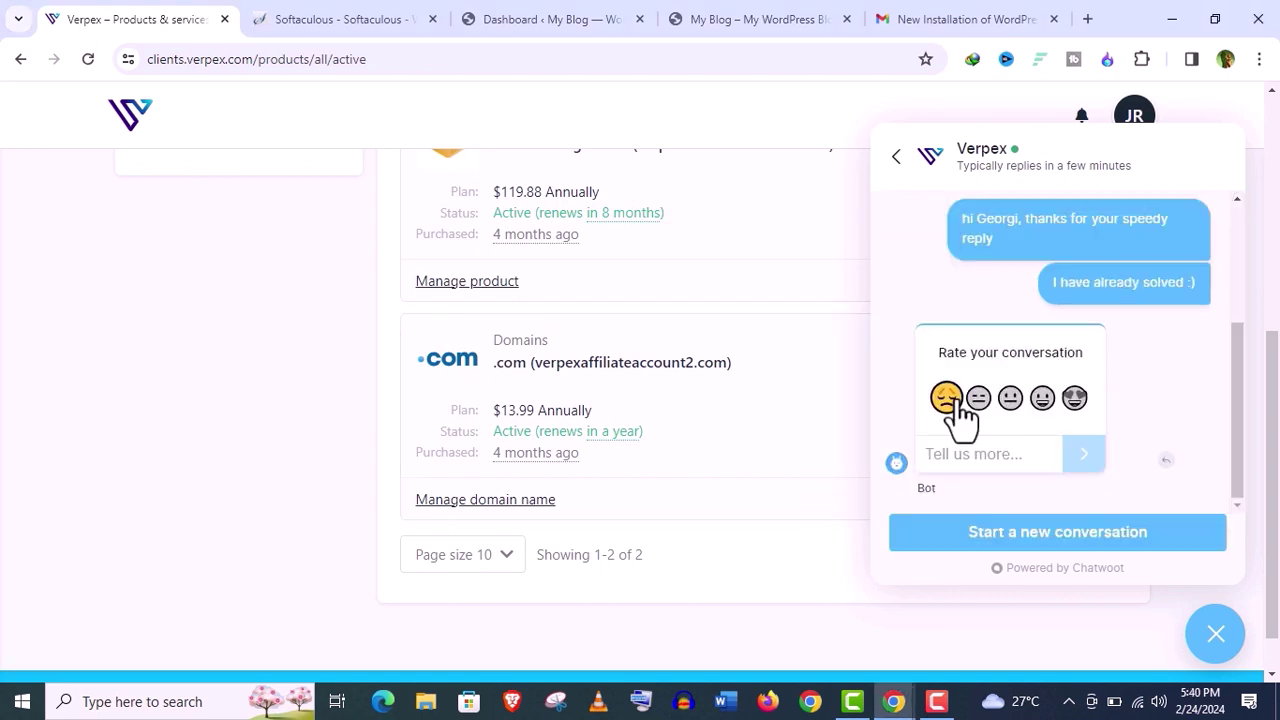
click(1076, 400)
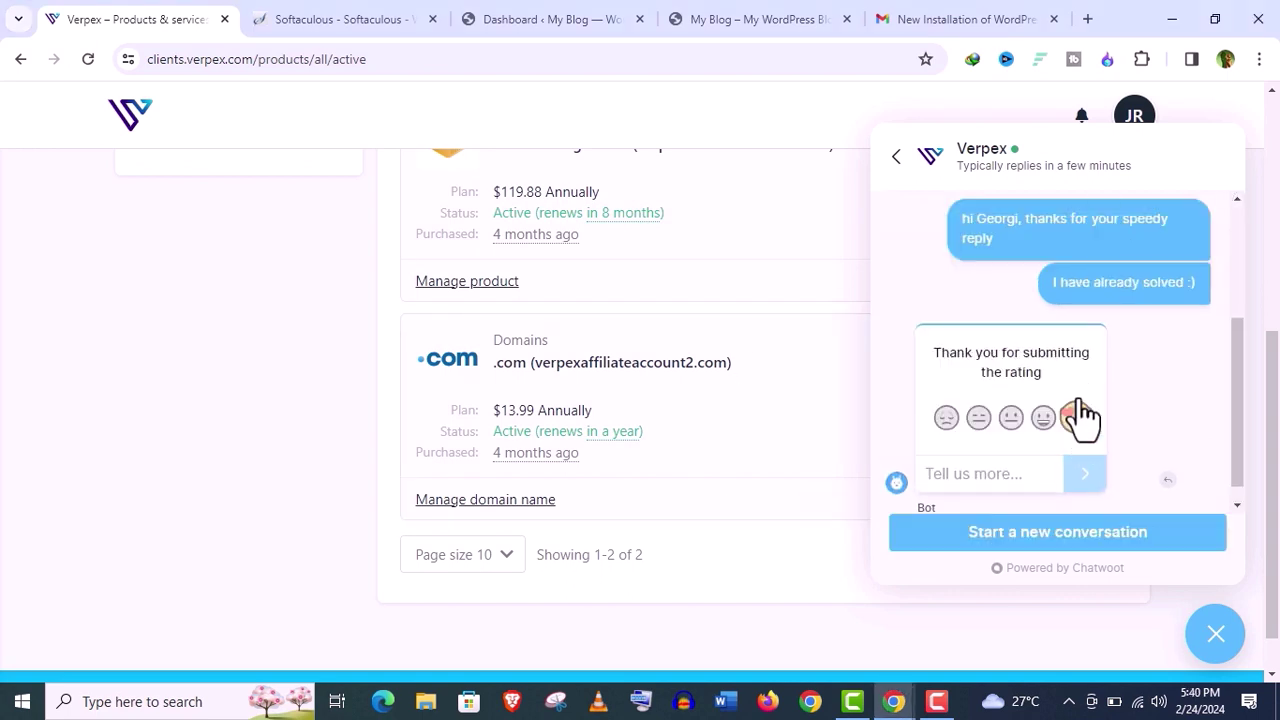
click(895, 158)
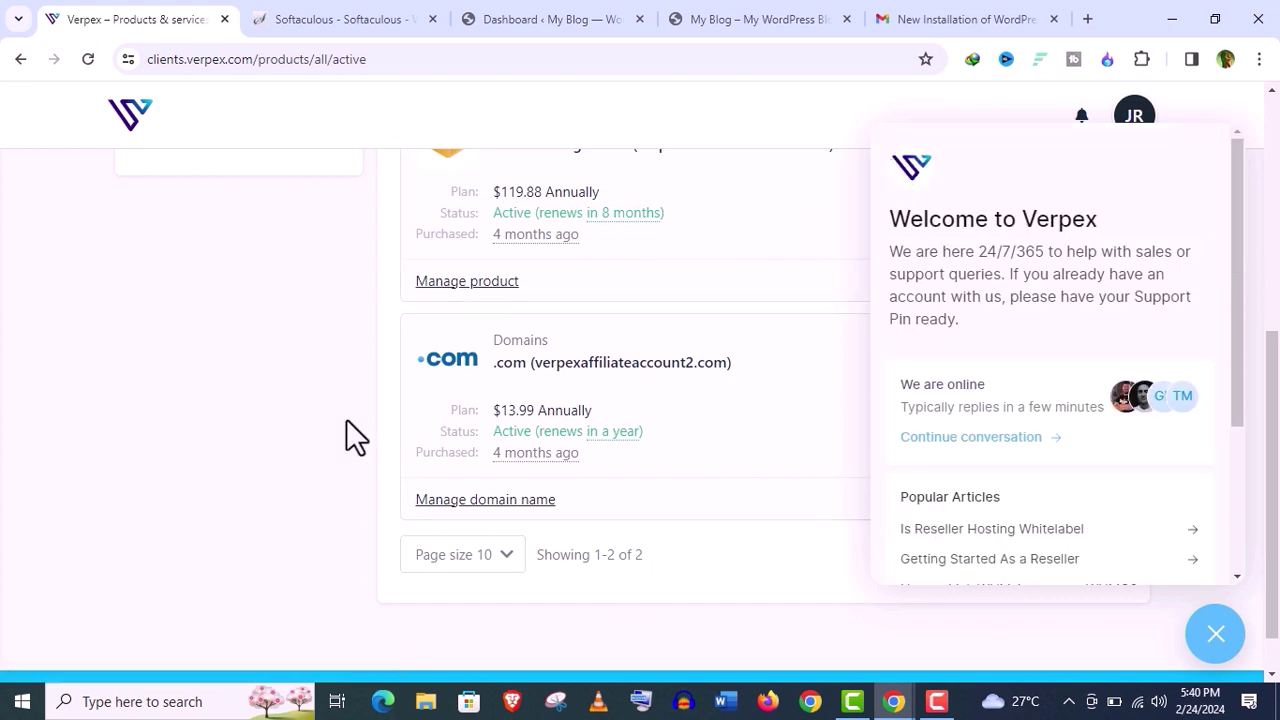
click(270, 18)
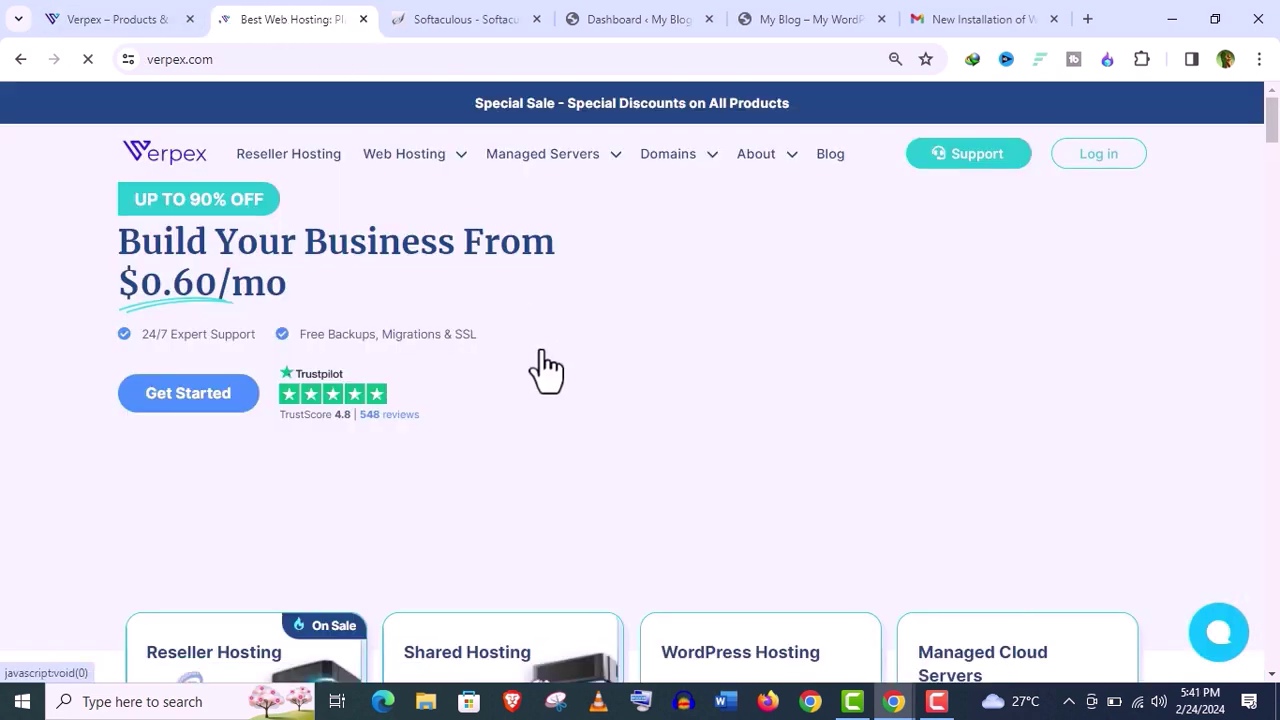
scroll(1270, 300, down, 2)
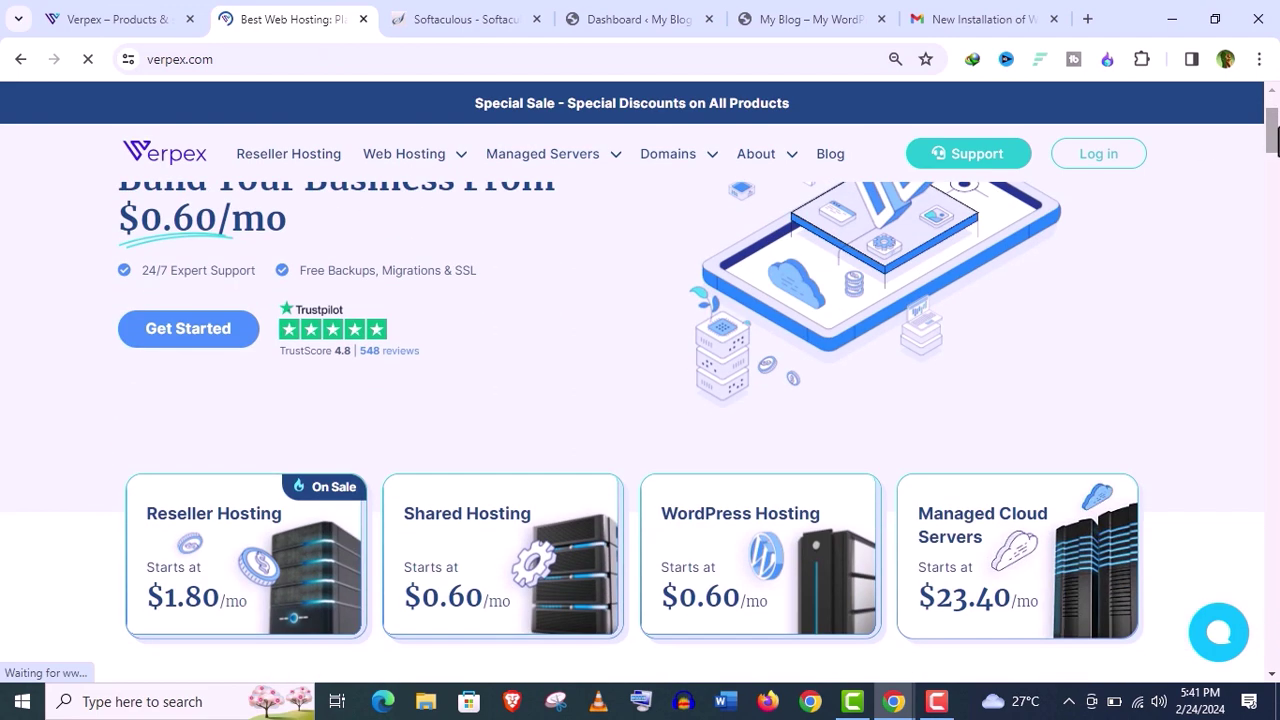
scroll(1270, 300, up, 2)
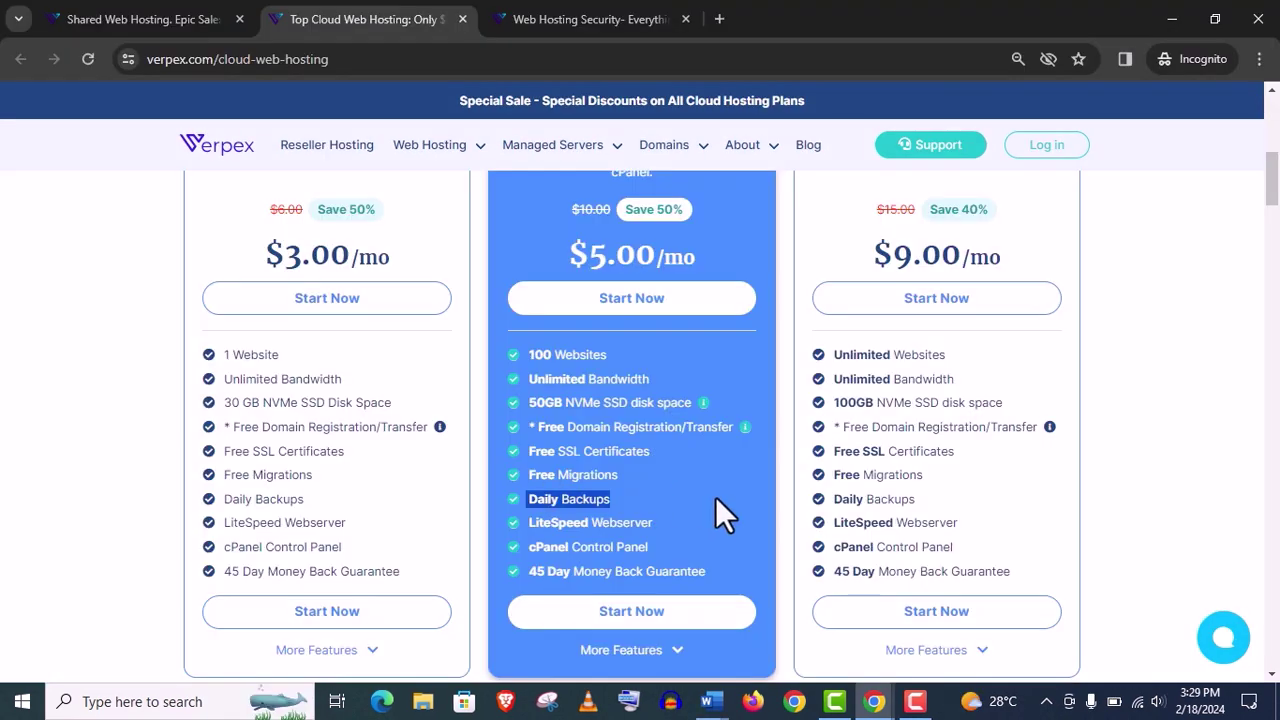